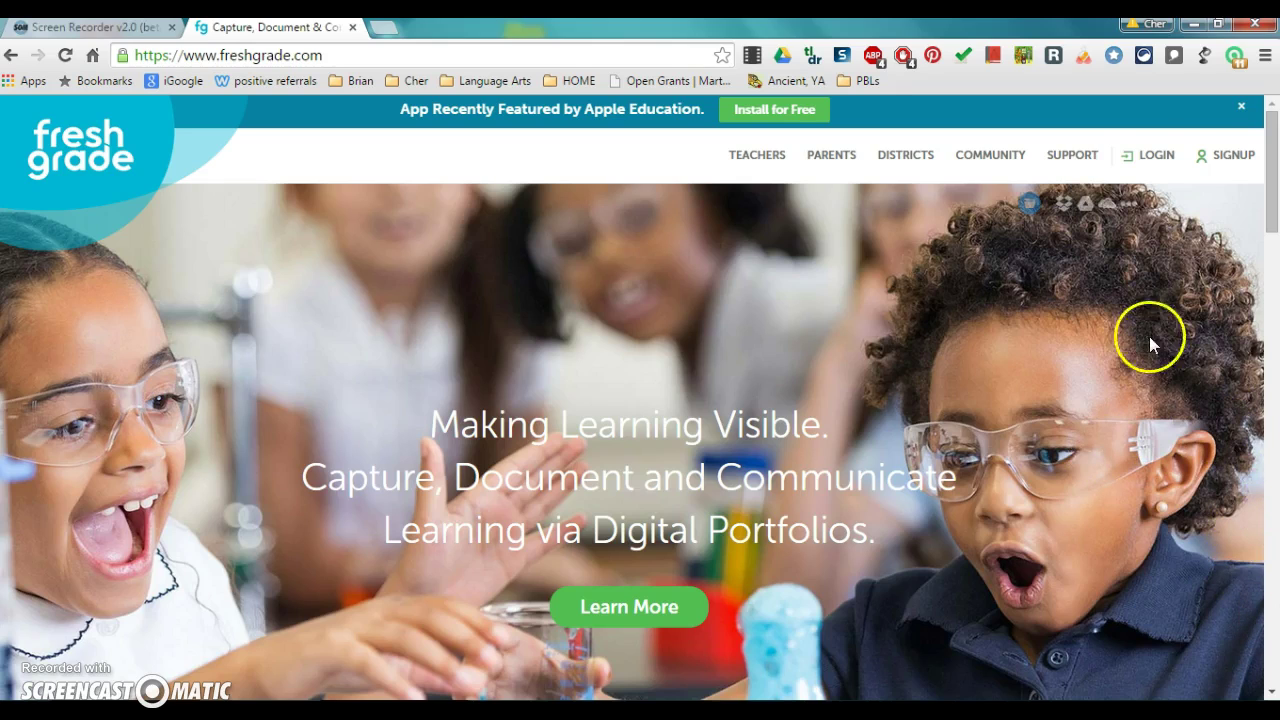
- Log in to the FreshGrade teacher account with the saved credentials
left_click(1156, 156)
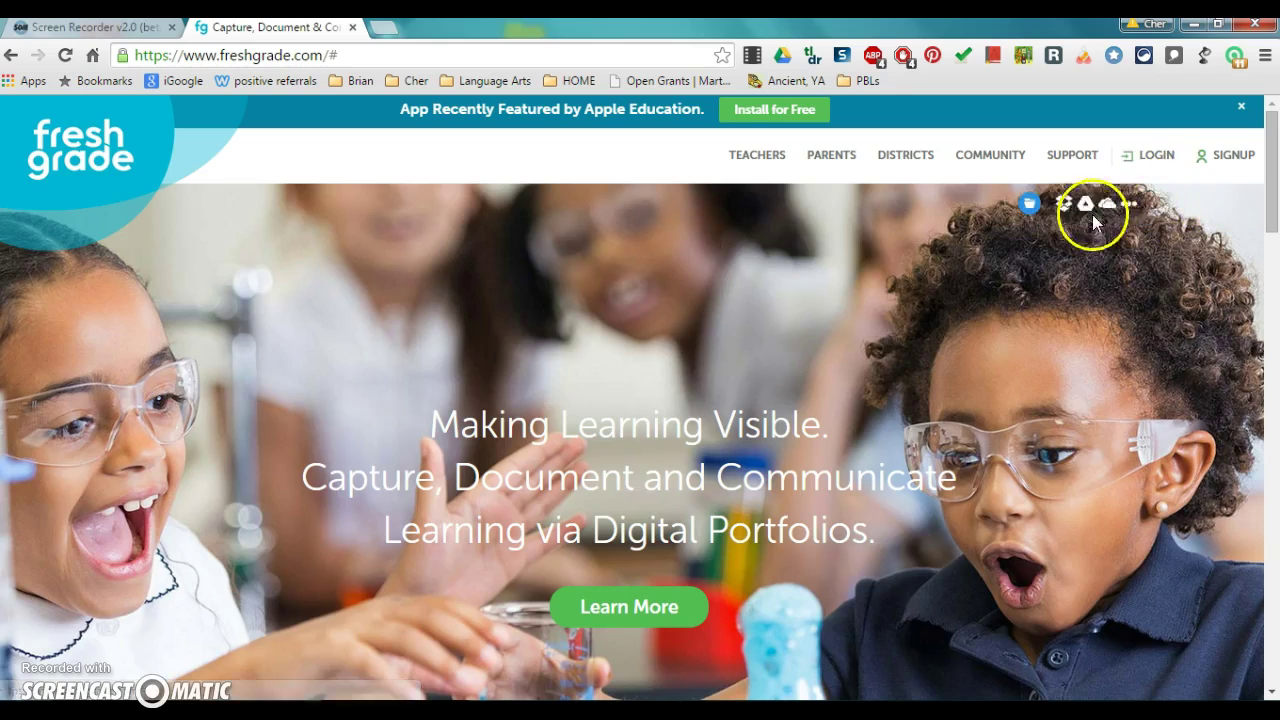
left_click(1155, 163)
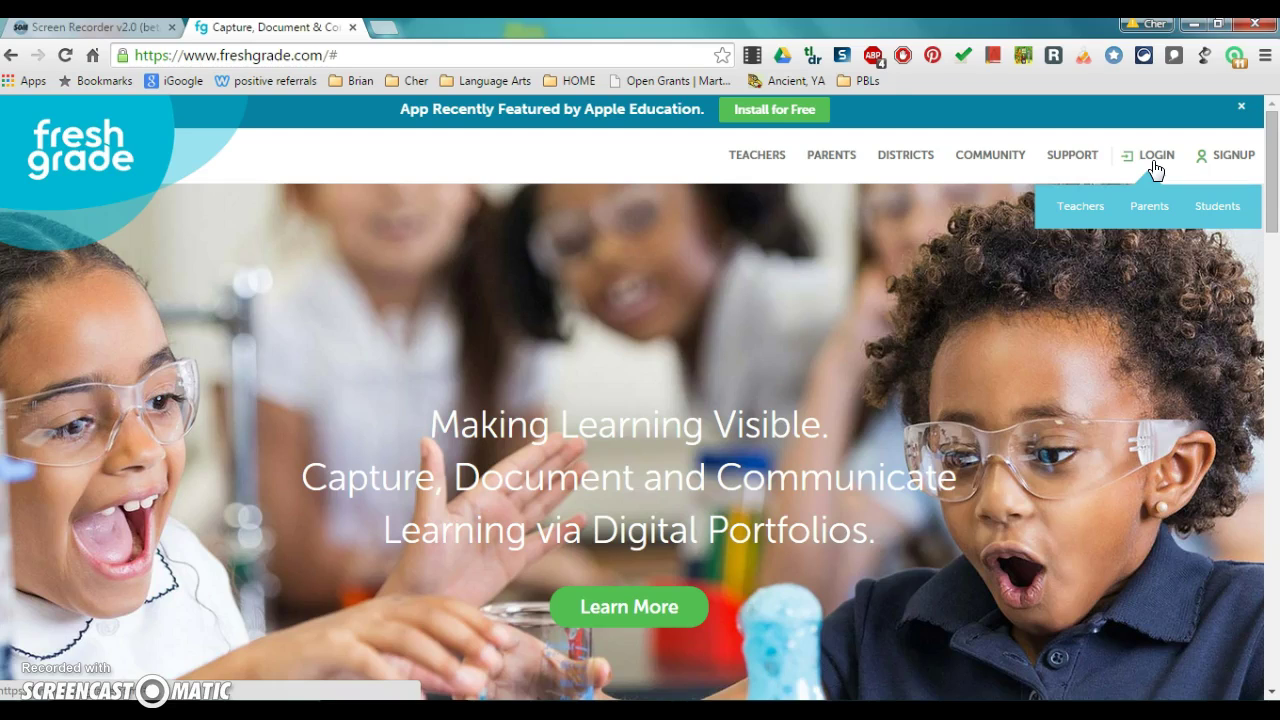
left_click(1157, 215)
left_click(1077, 208)
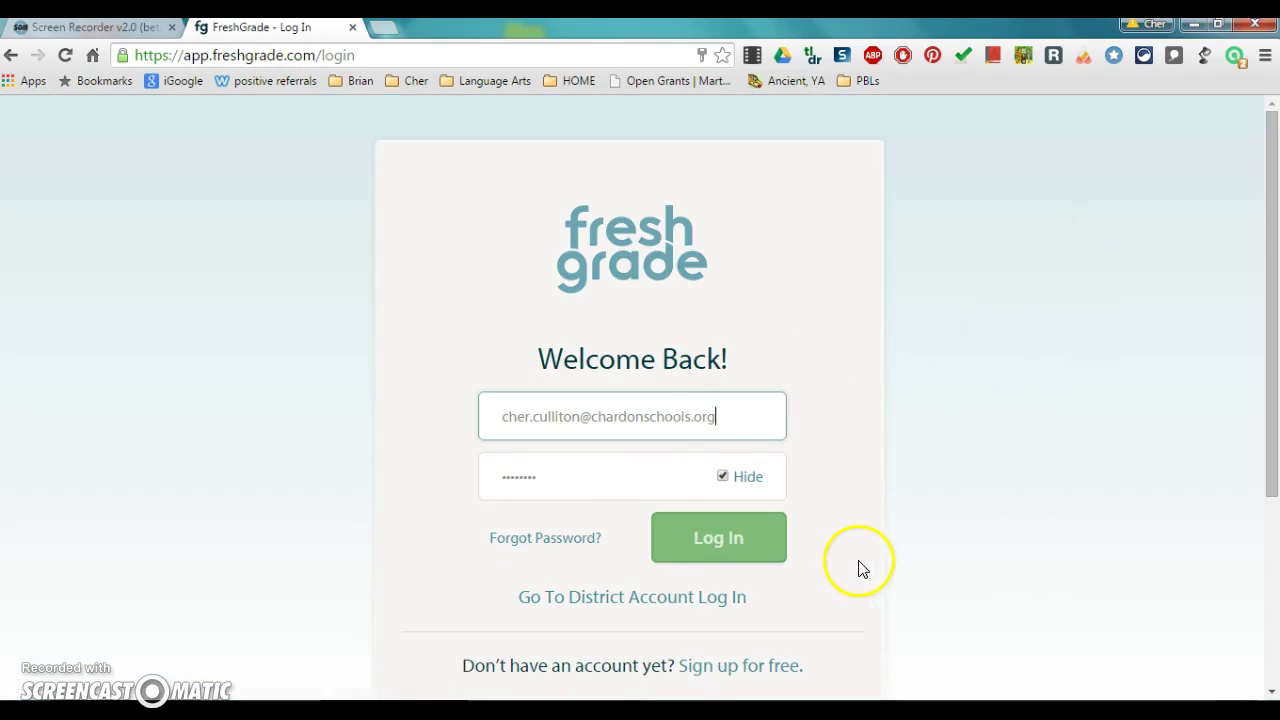
left_click(728, 543)
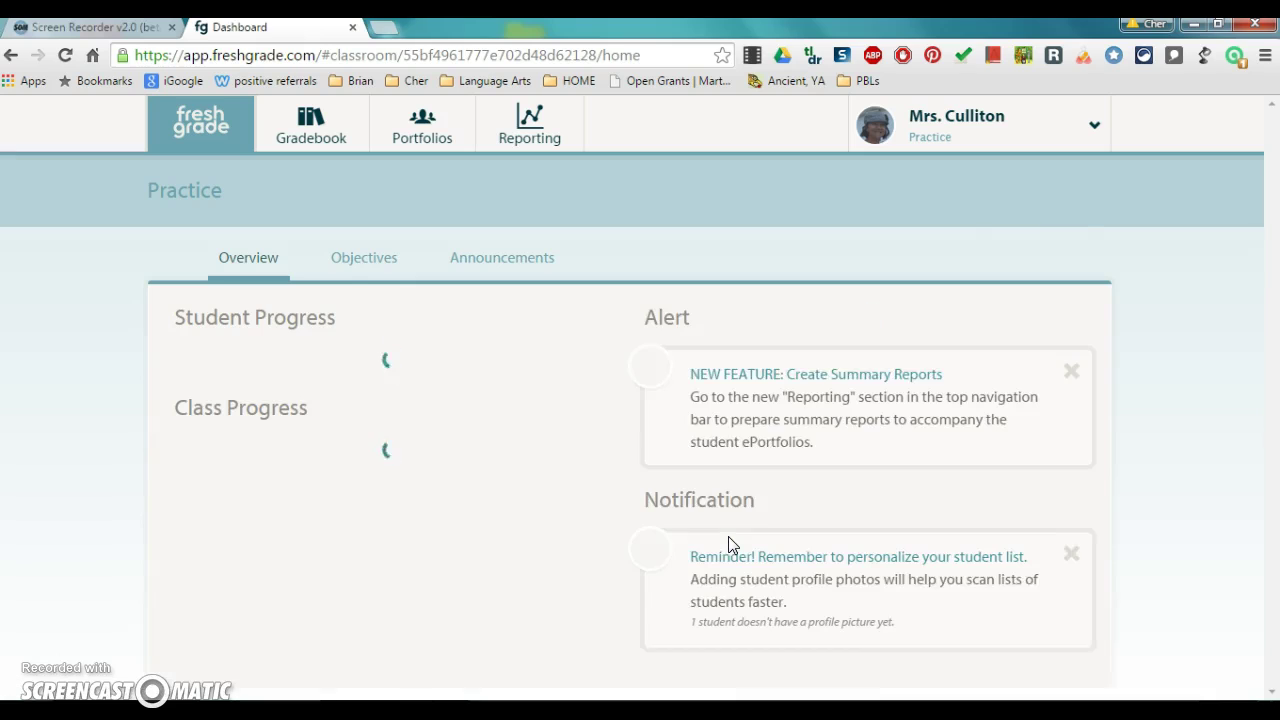
- Choose the Practice class and open the 8th-grade student's portfolio
left_click(1093, 126)
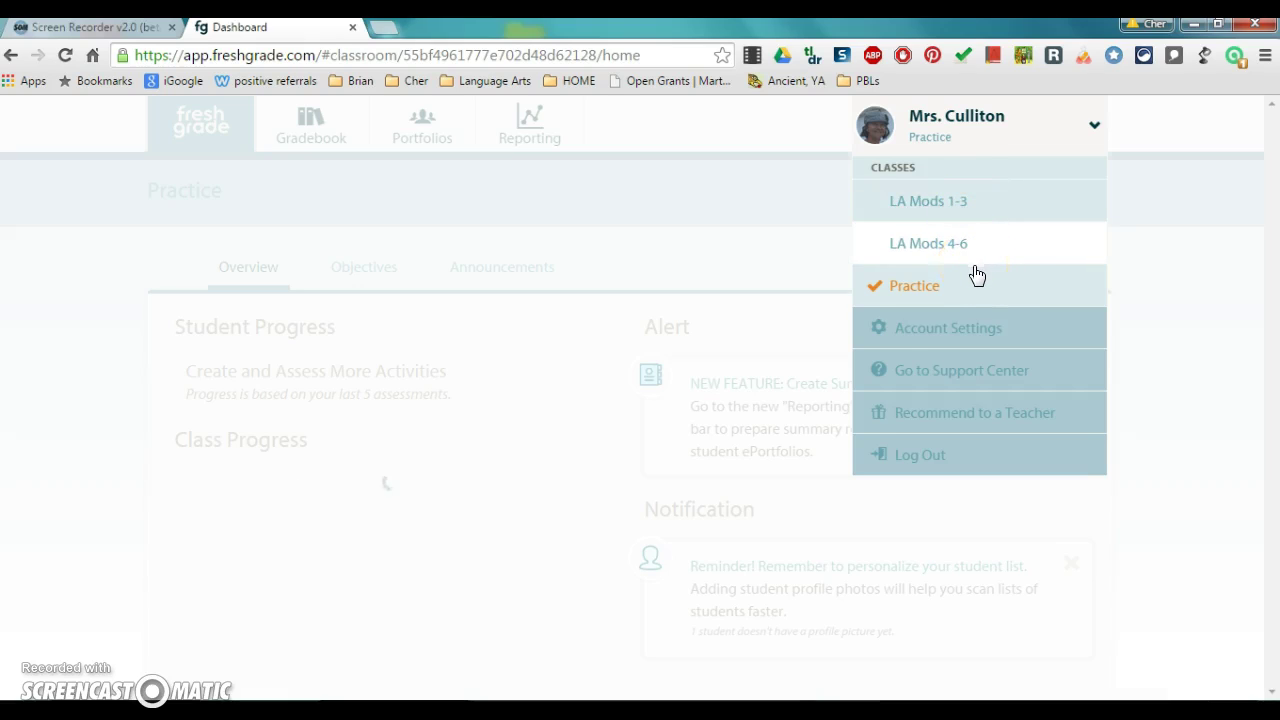
left_click(946, 294)
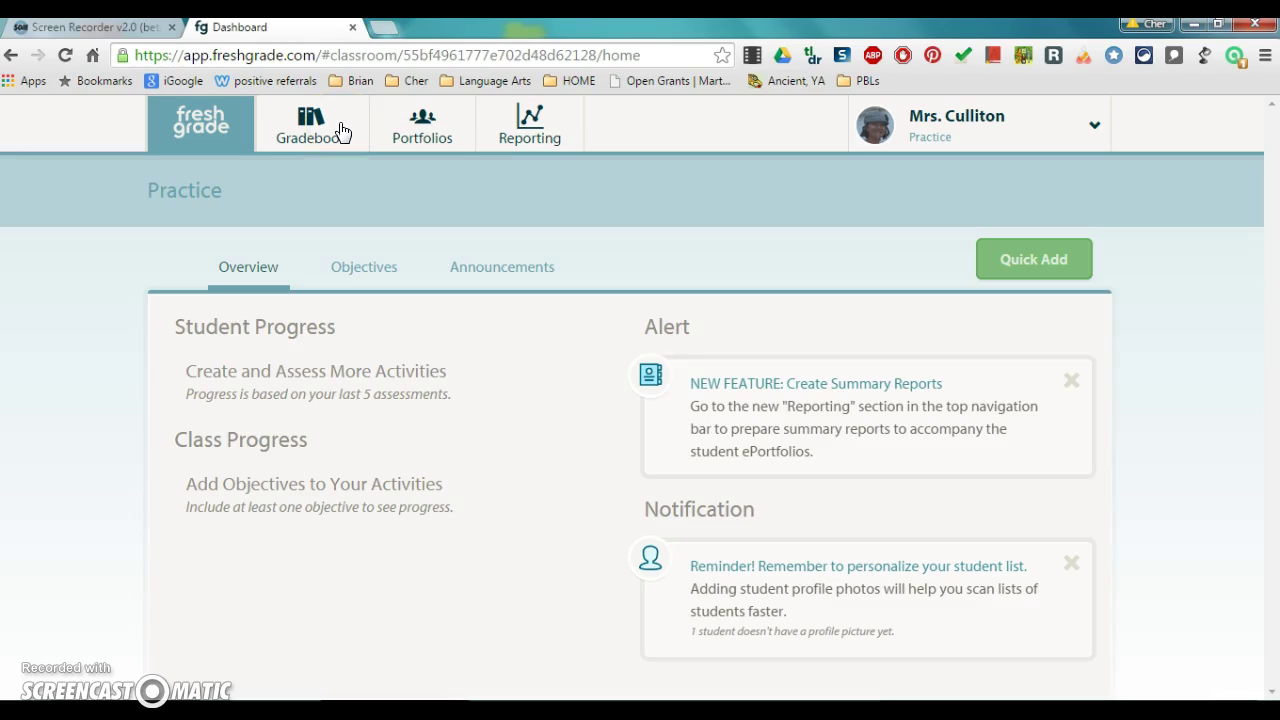
left_click(437, 131)
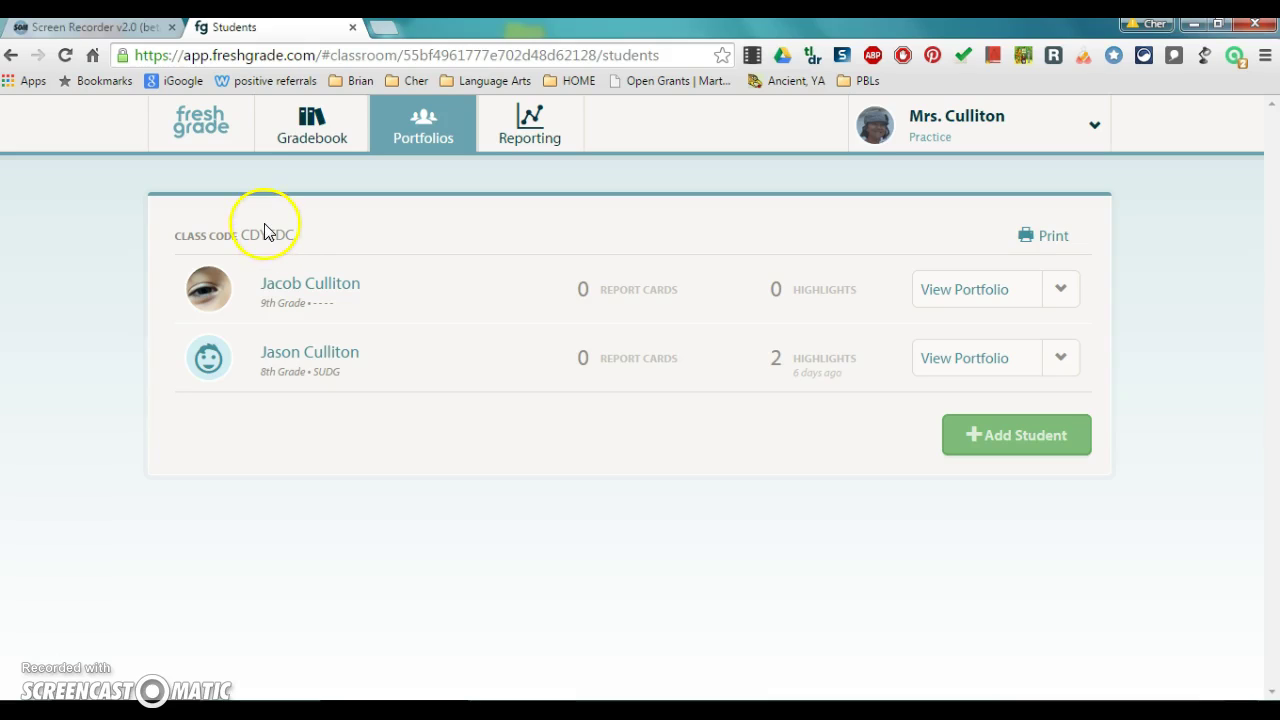
left_click(1005, 360)
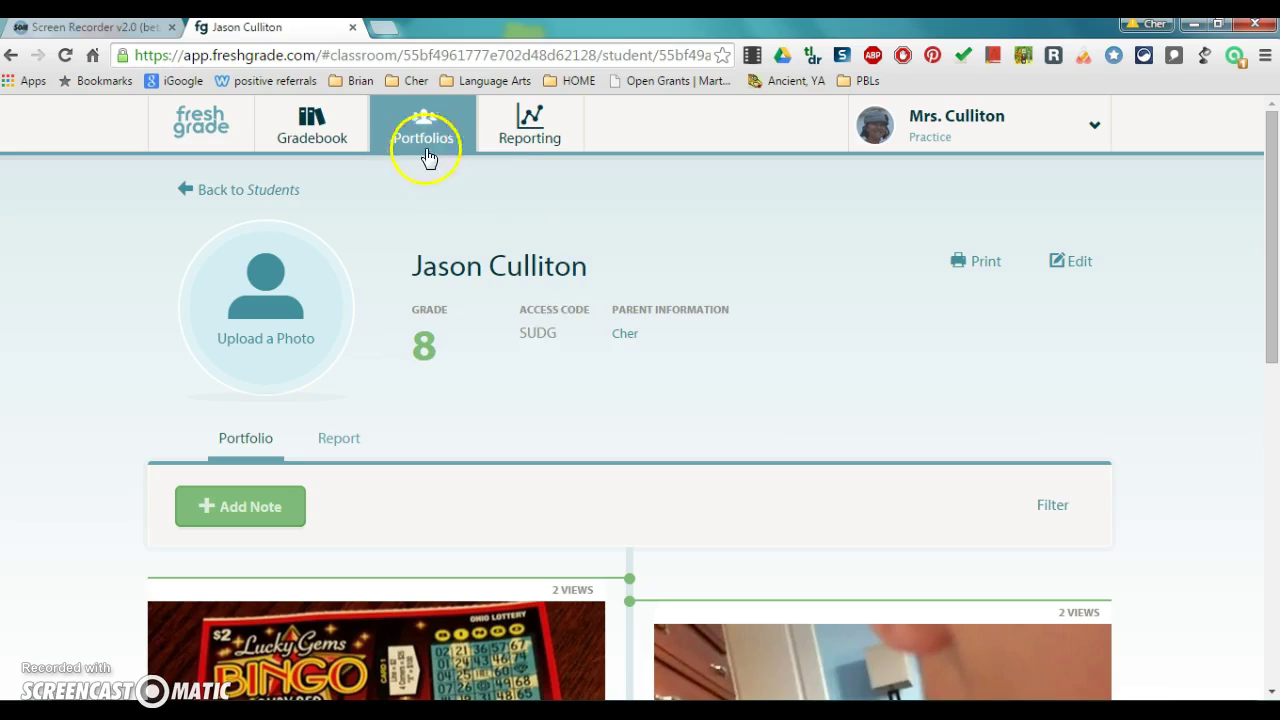
left_click(267, 197)
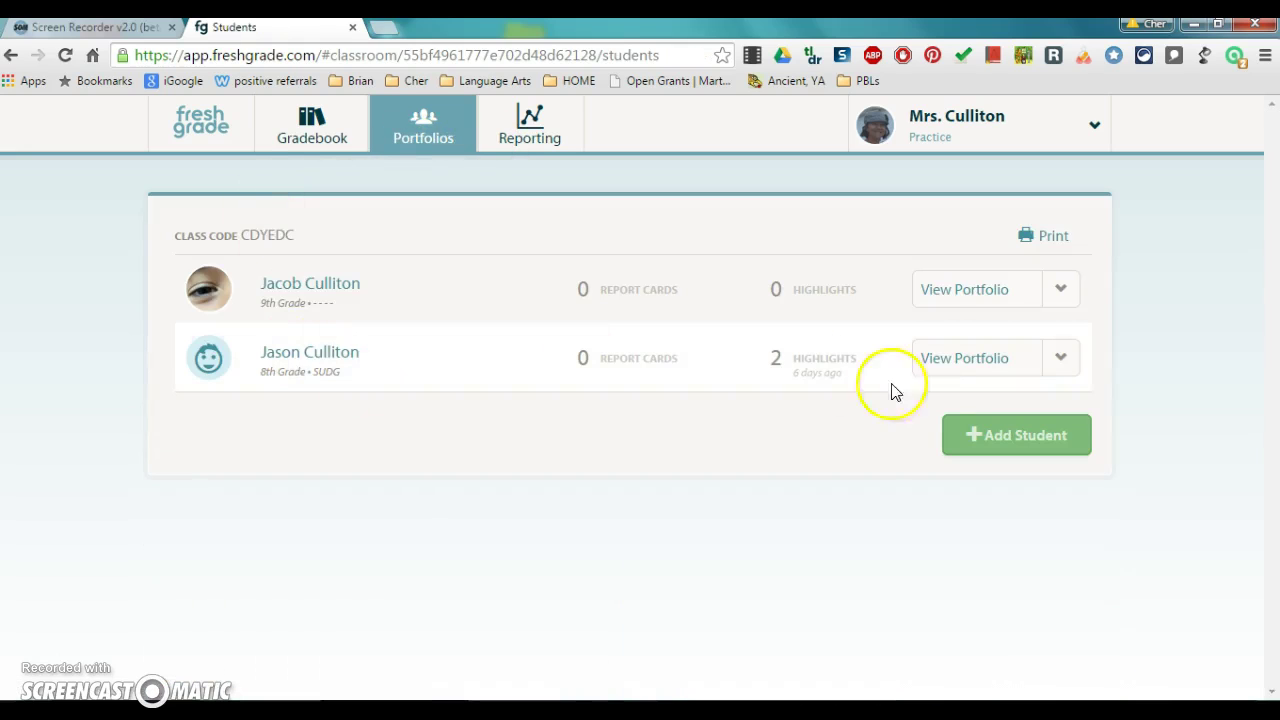
left_click(988, 368)
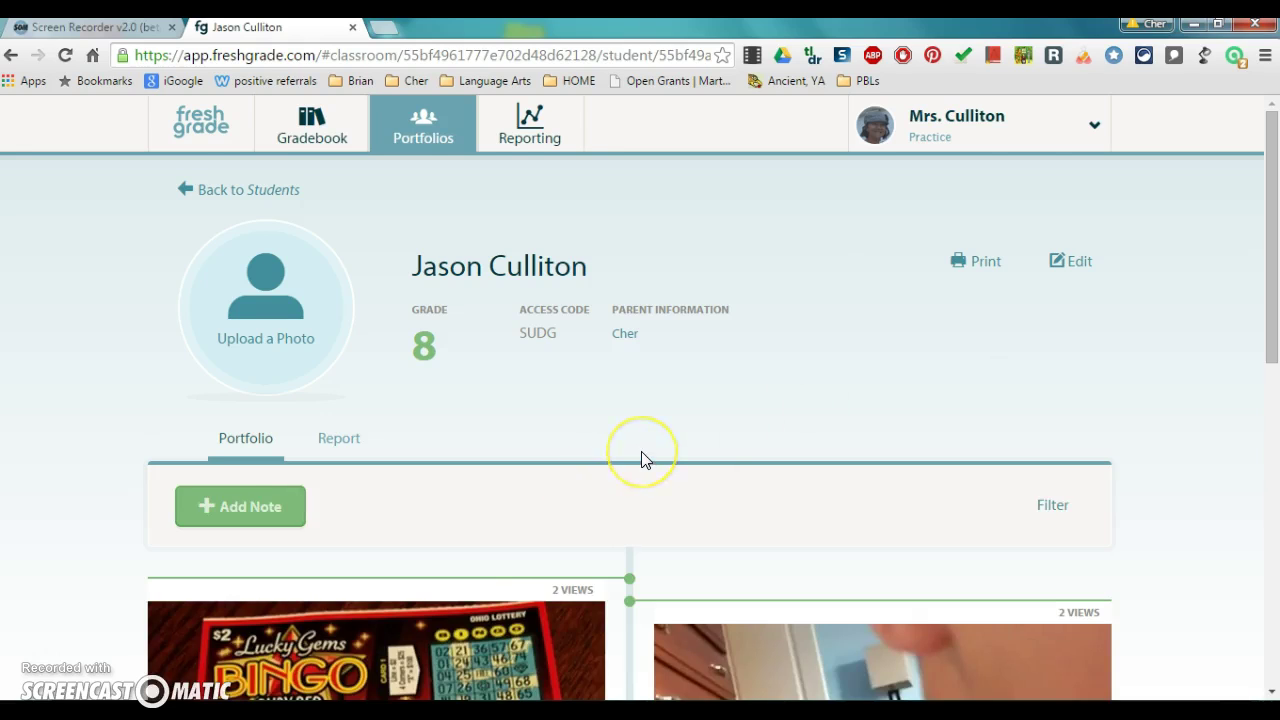
- Examine the photo, video and form entries in the student's portfolio, along with their captions and dates
scroll(640, 462, "down", 7)
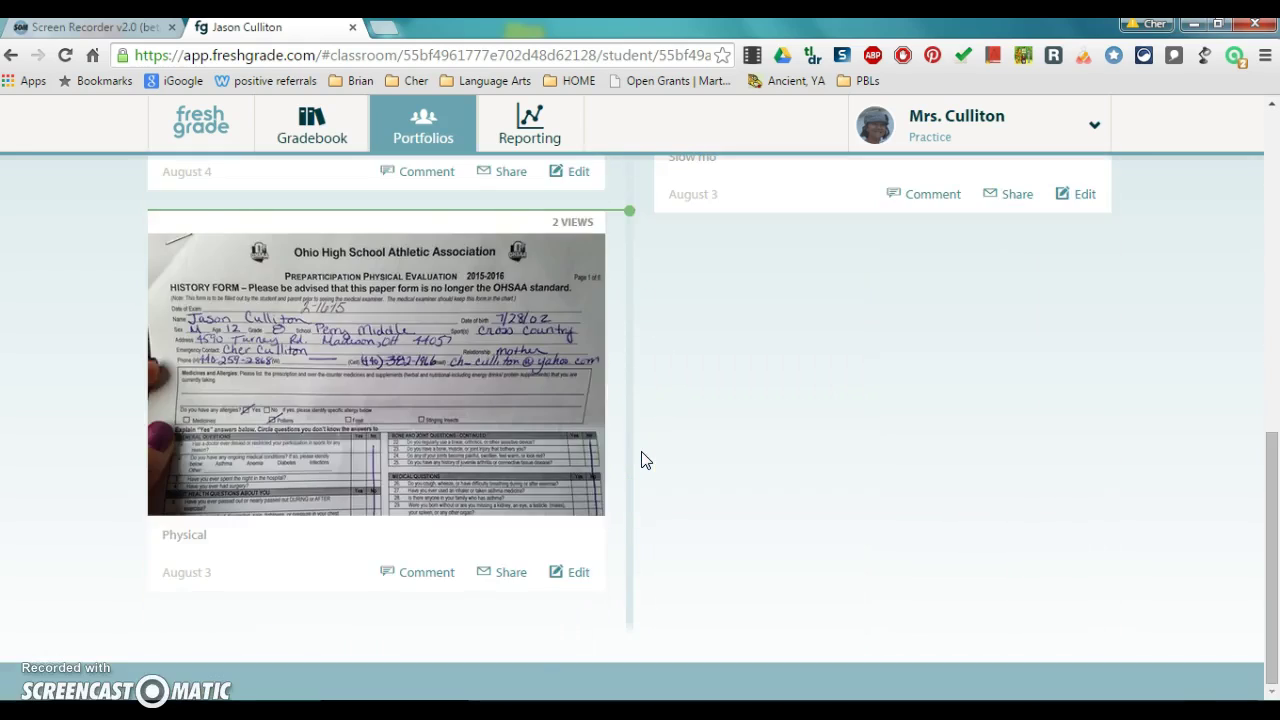
scroll(641, 460, "up", 5)
scroll(630, 510, "down", 2)
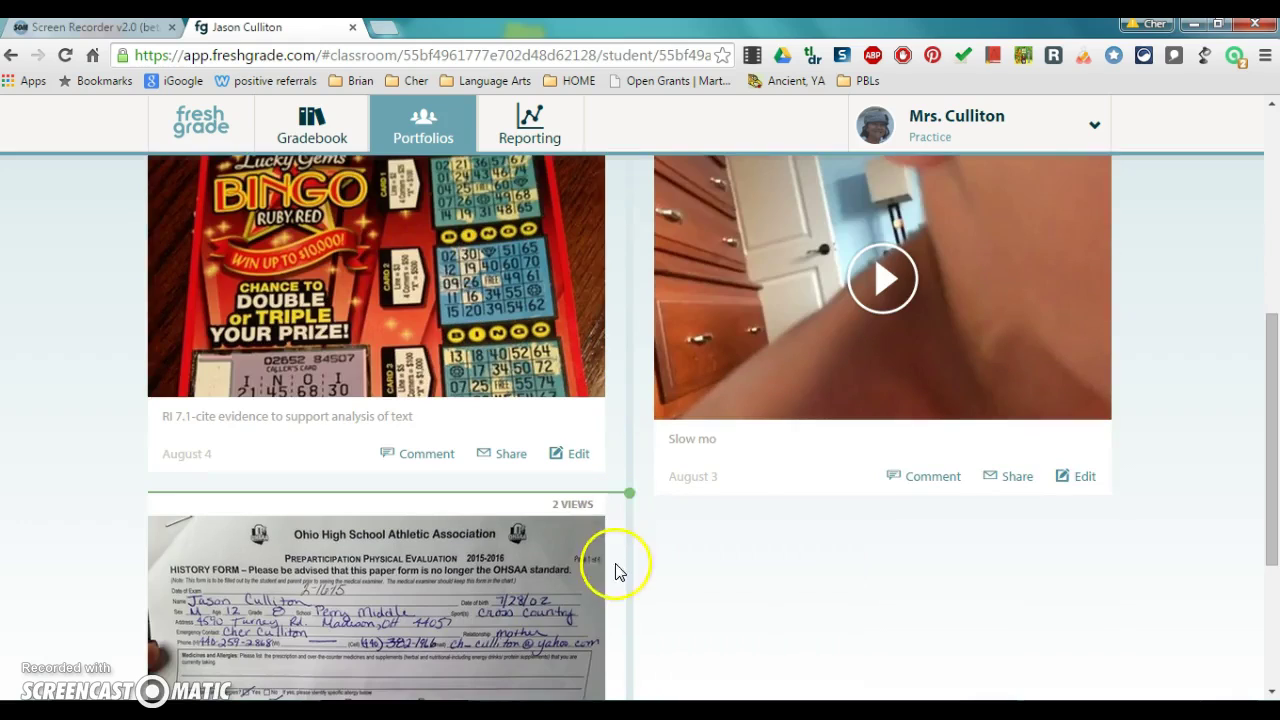
scroll(634, 491, "down", 1)
scroll(632, 502, "up", 4)
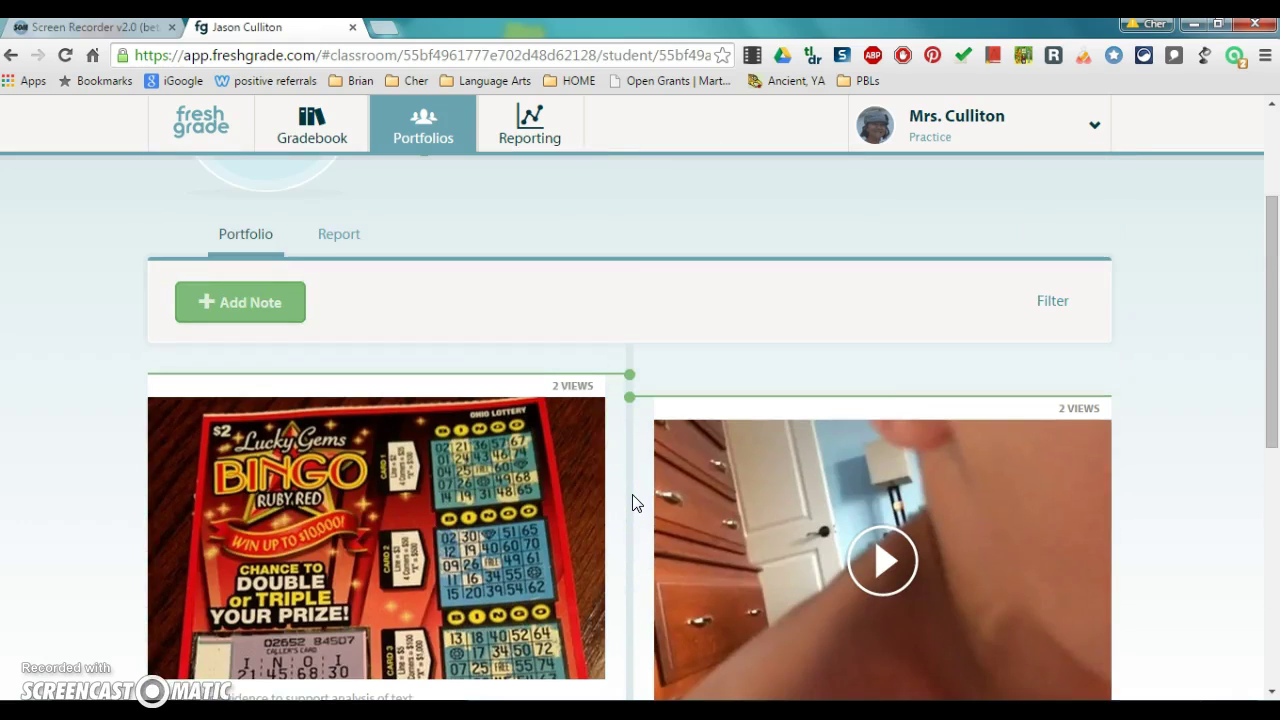
scroll(597, 457, "down", 1)
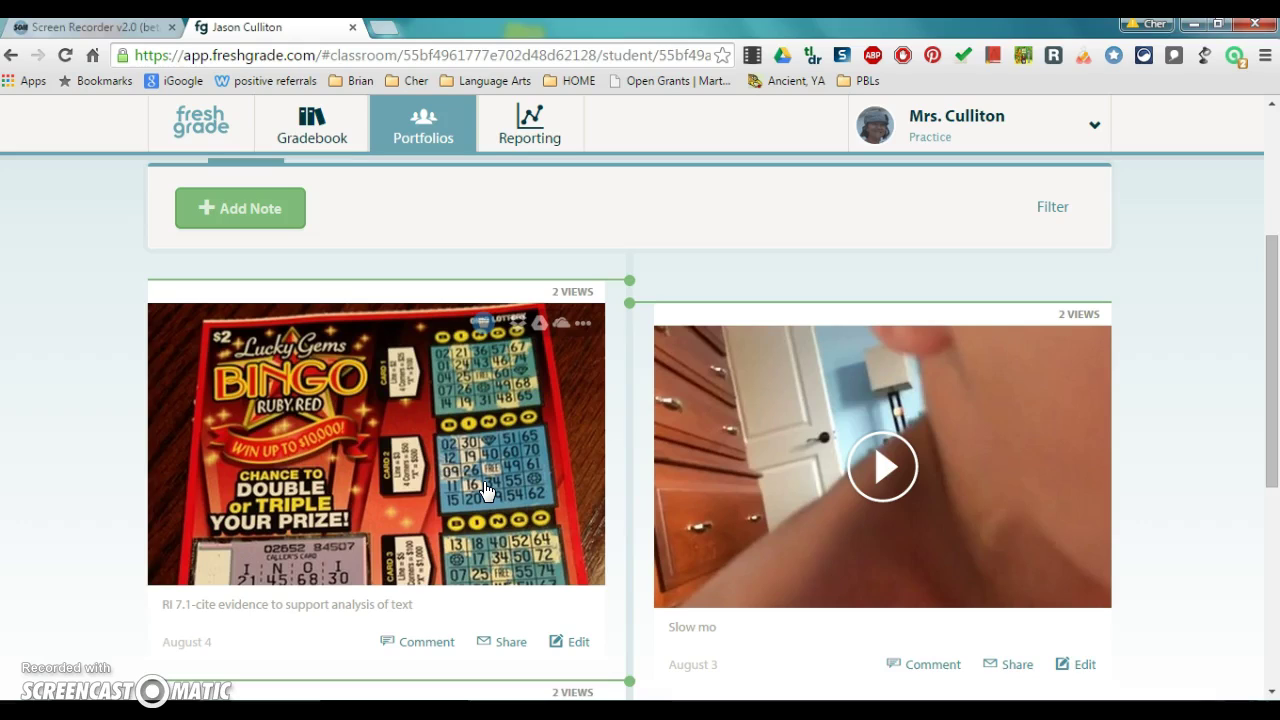
scroll(1130, 486, "down", 1)
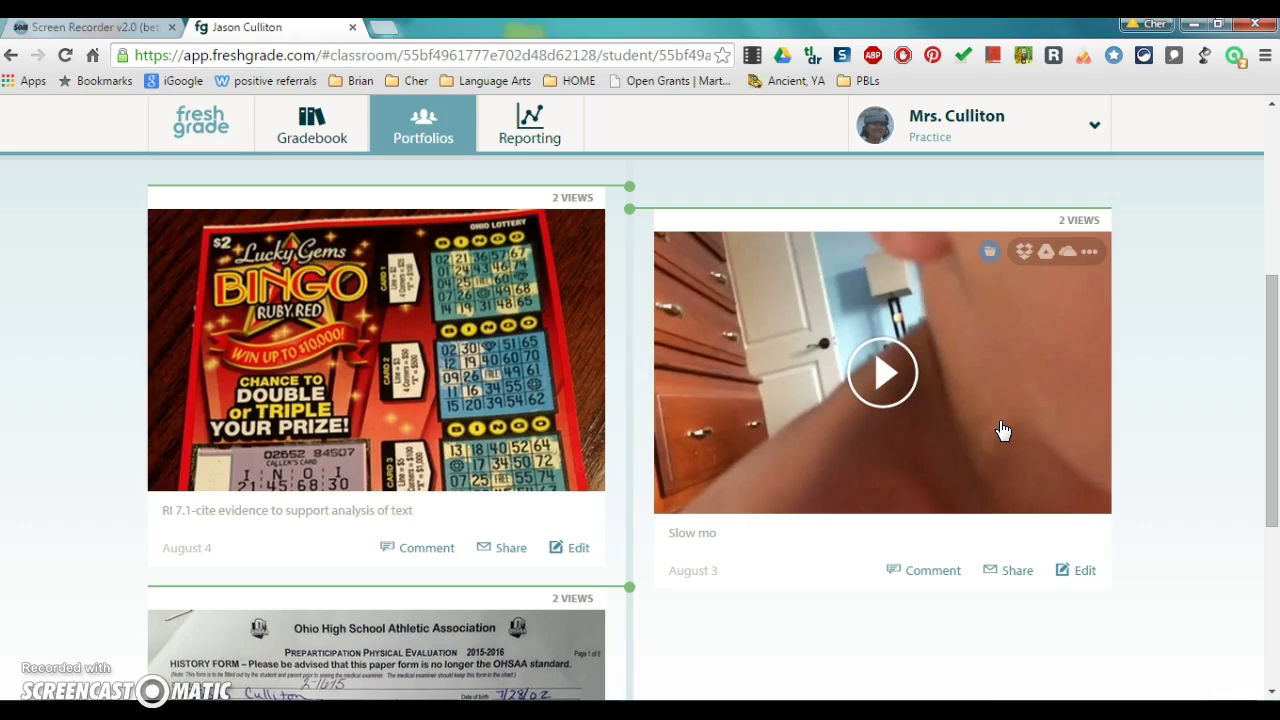
left_click(973, 392)
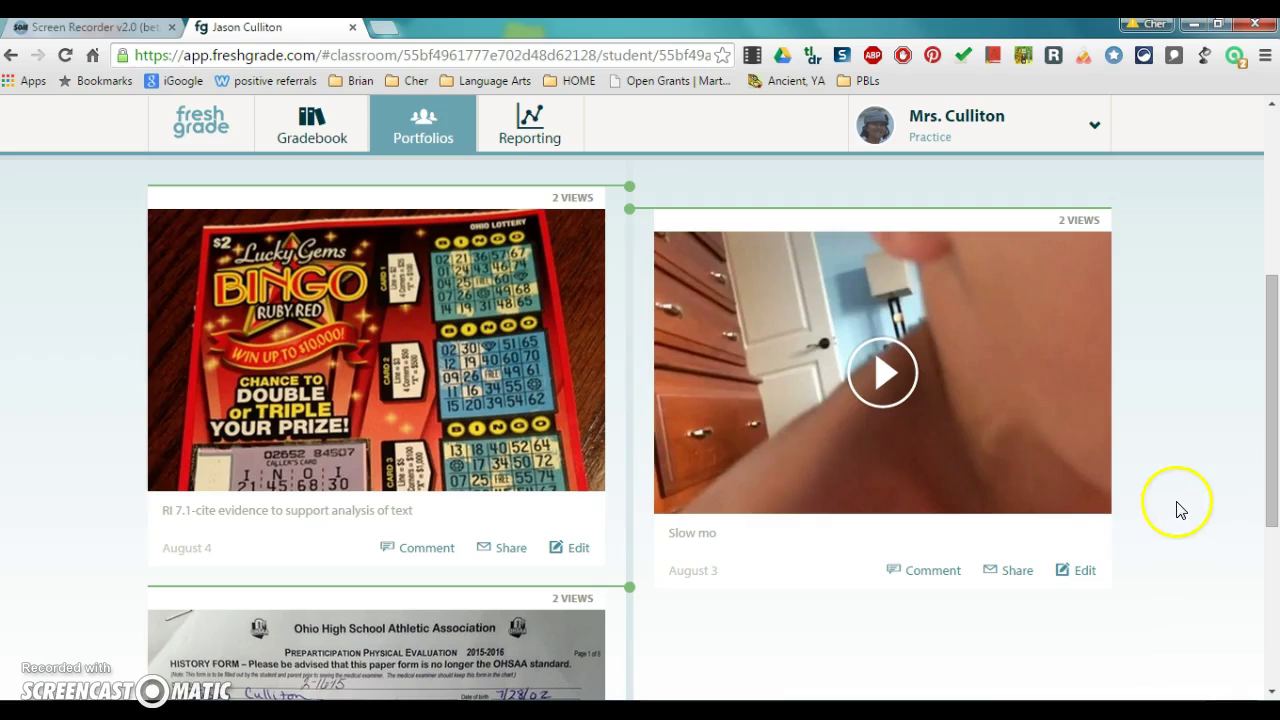
scroll(1181, 441, "up", 4)
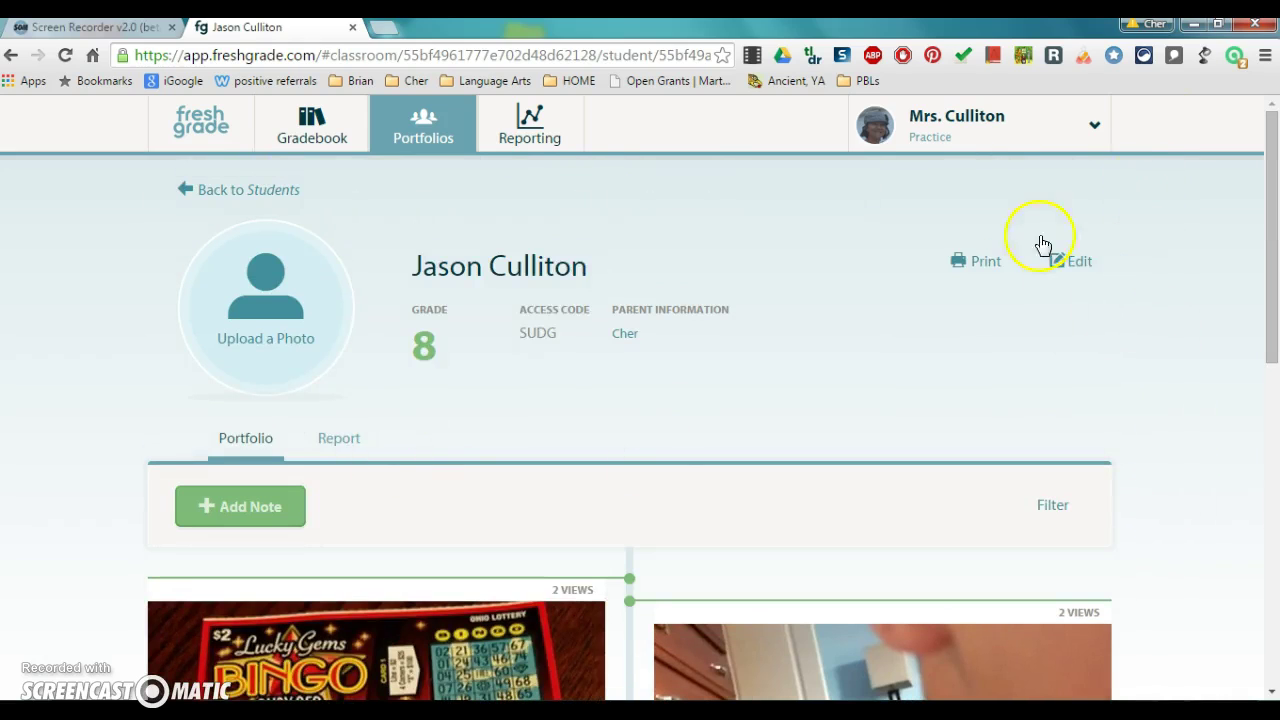
- Open the account settings and set student lists to sort by First Name
left_click(1095, 128)
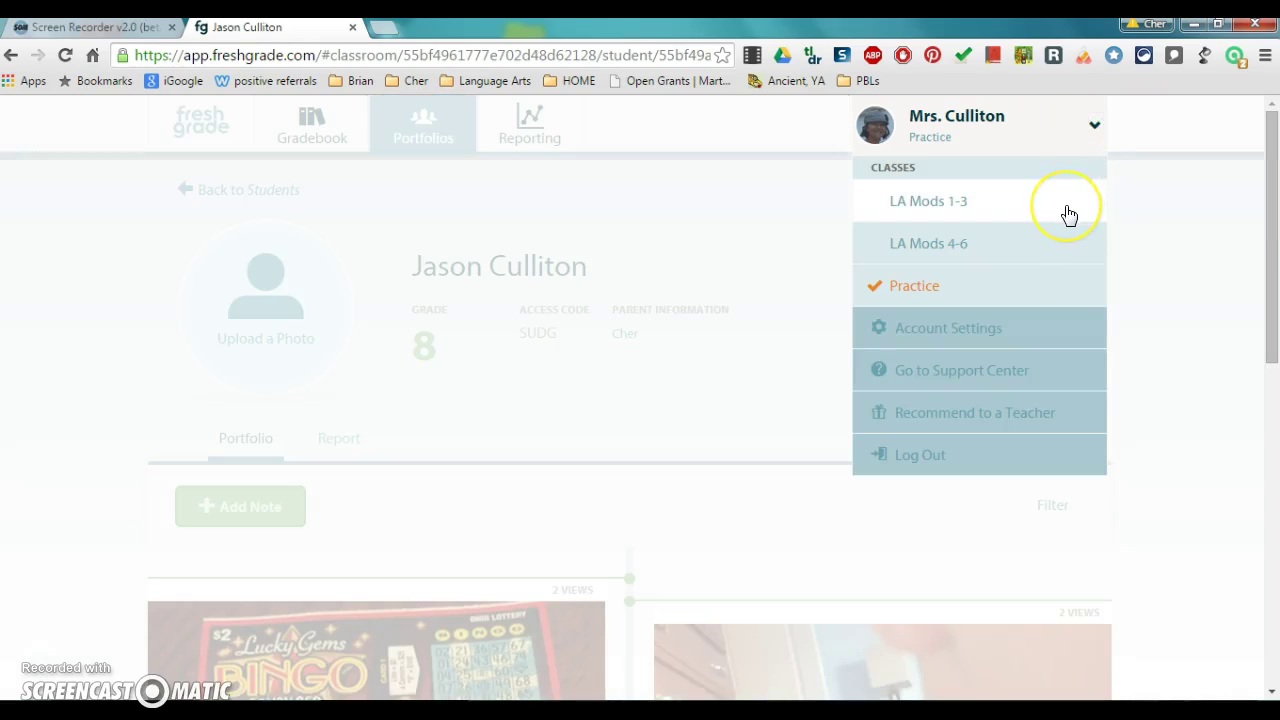
left_click(1003, 322)
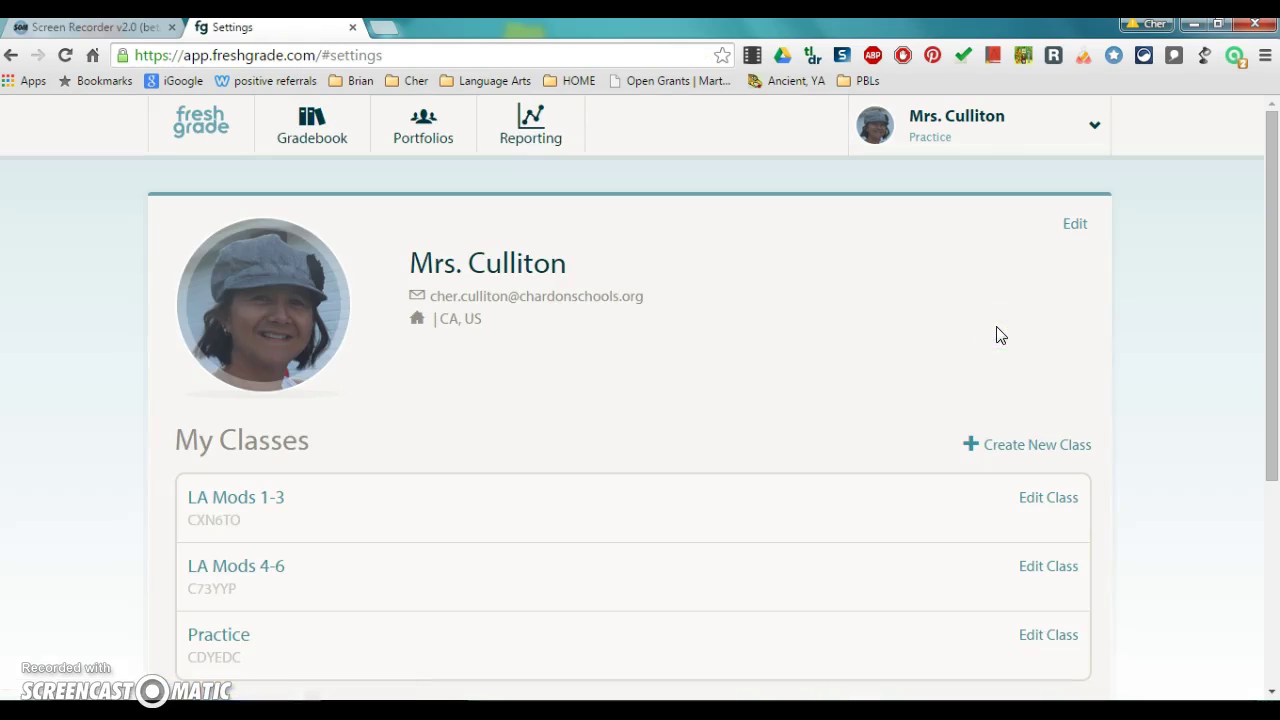
scroll(760, 475, "down", 3)
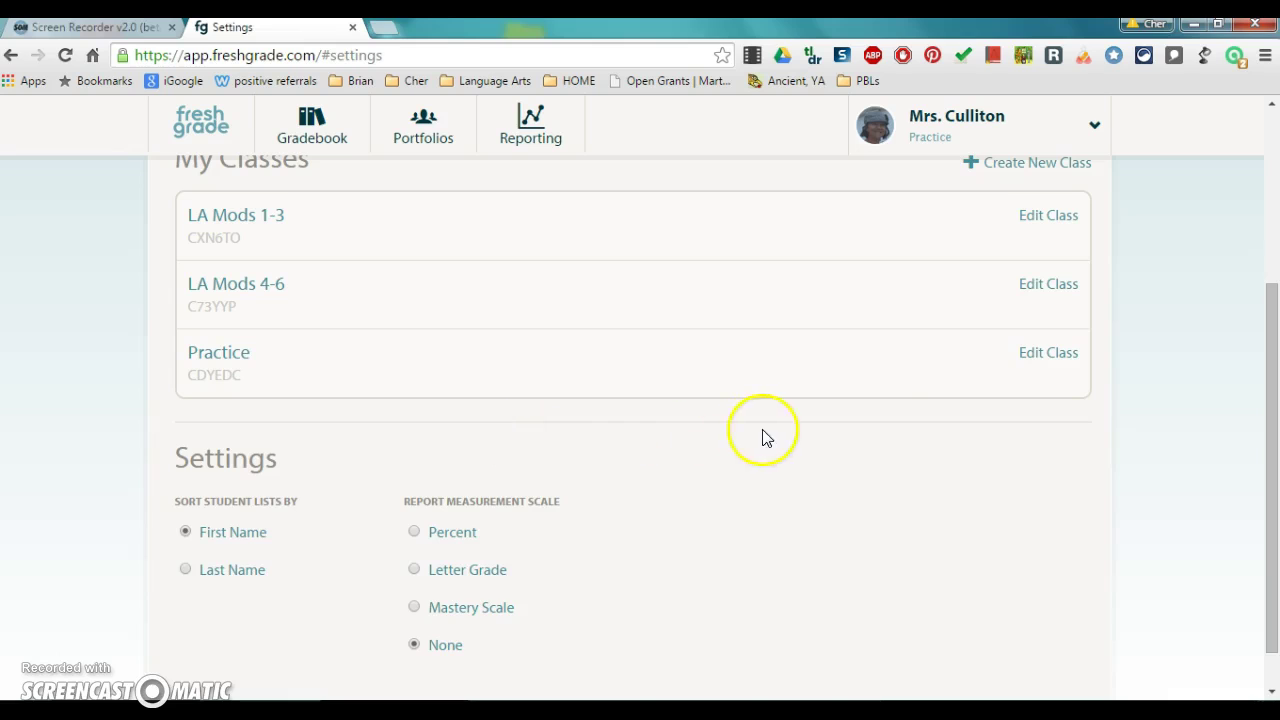
scroll(820, 432, "down", 1)
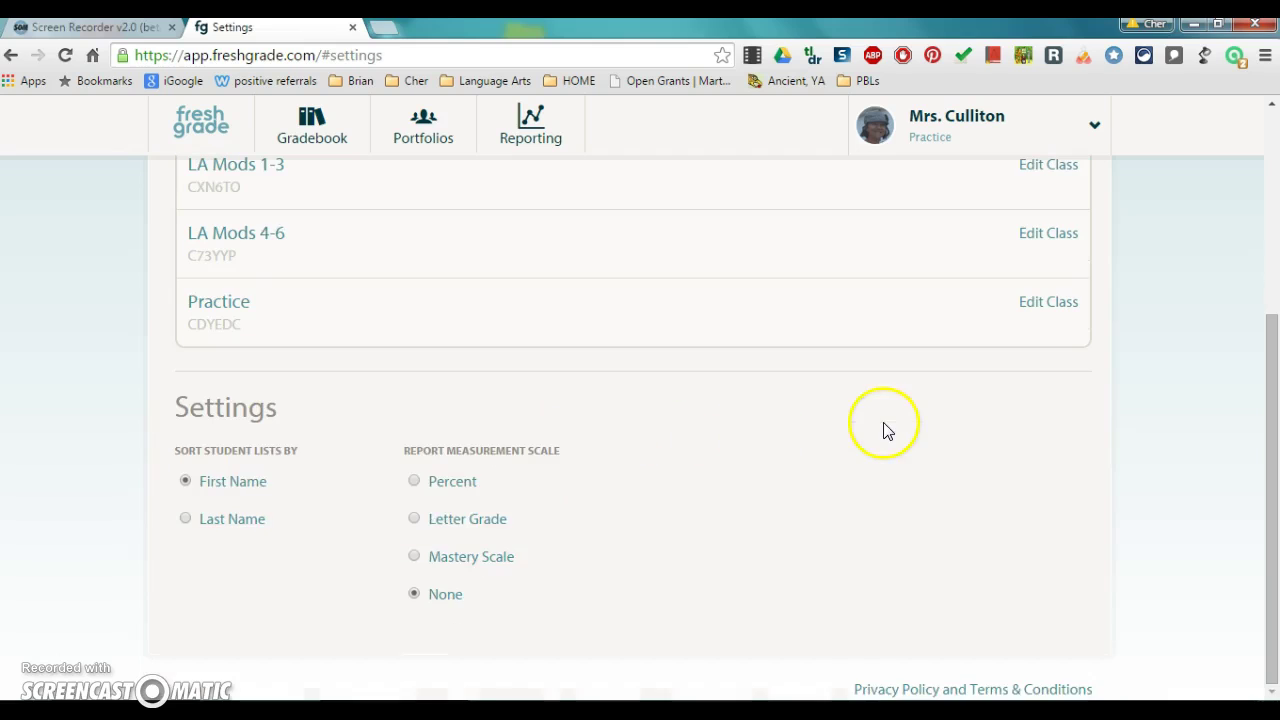
left_click(261, 491)
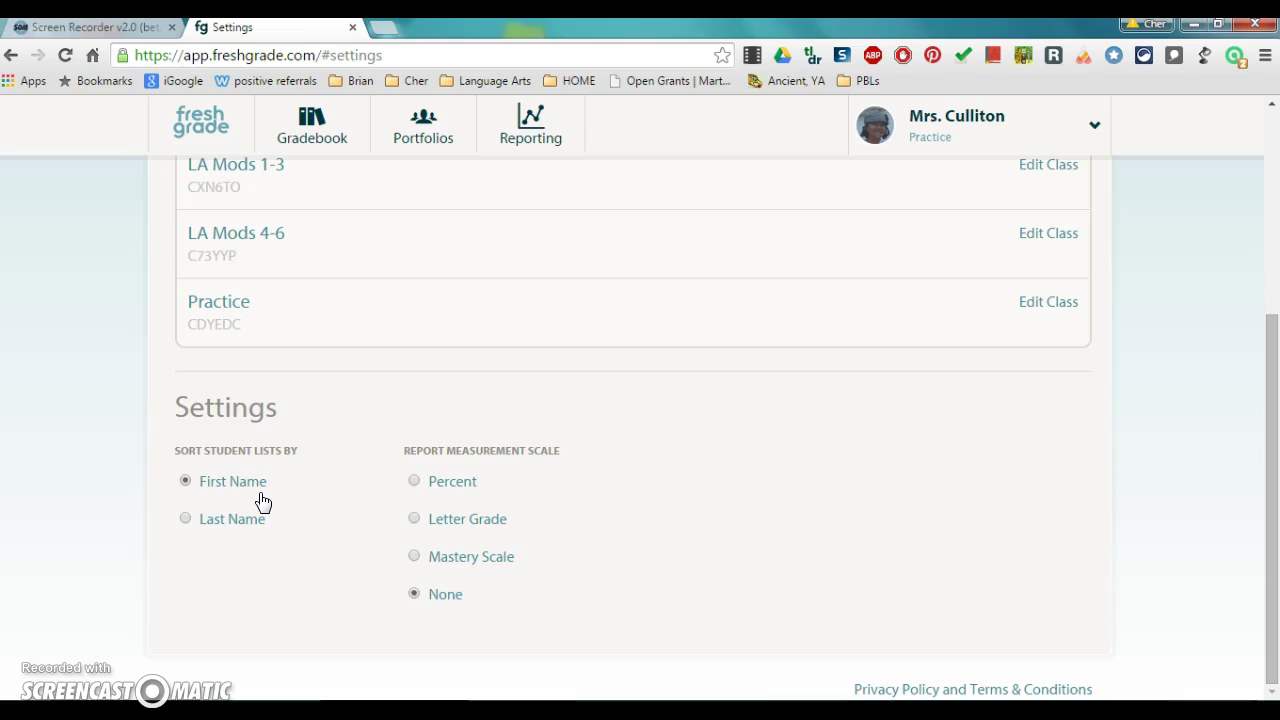
left_click(263, 500)
- Start a new class and name it LA Mods 13-15
scroll(855, 509, "up", 3)
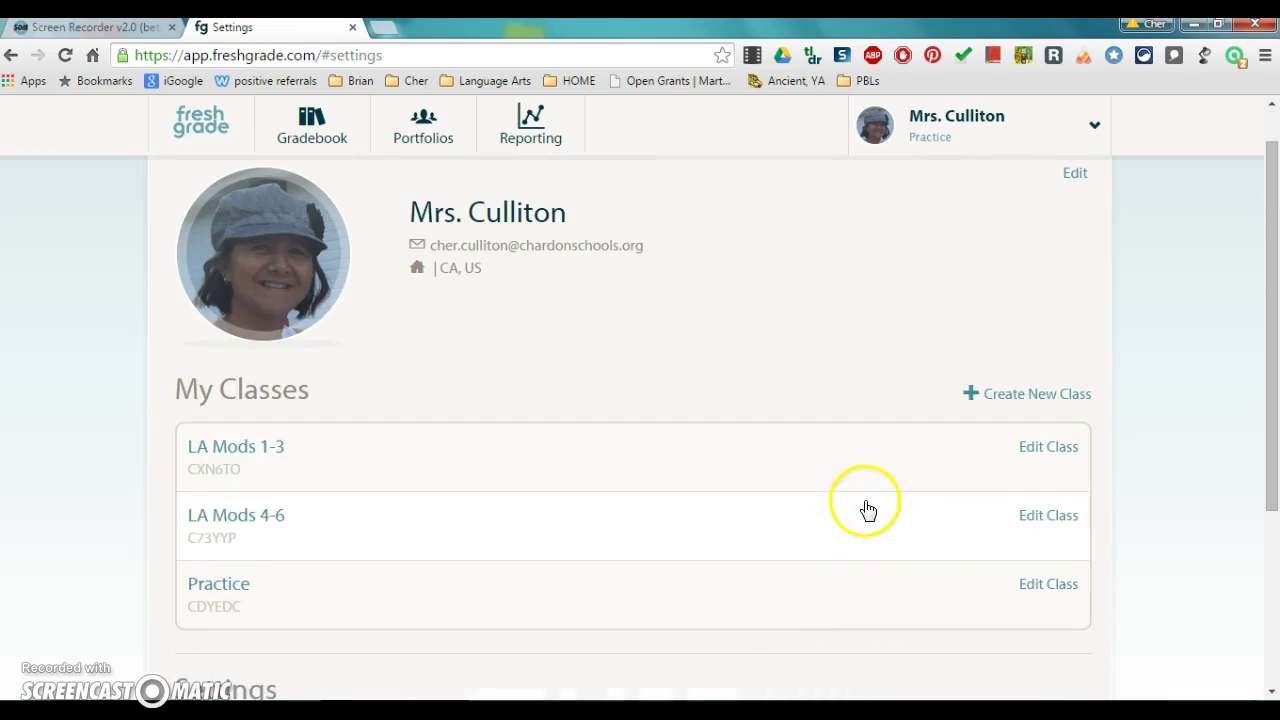
left_click(1038, 395)
left_click(315, 344)
type("LA Mods 13-15")
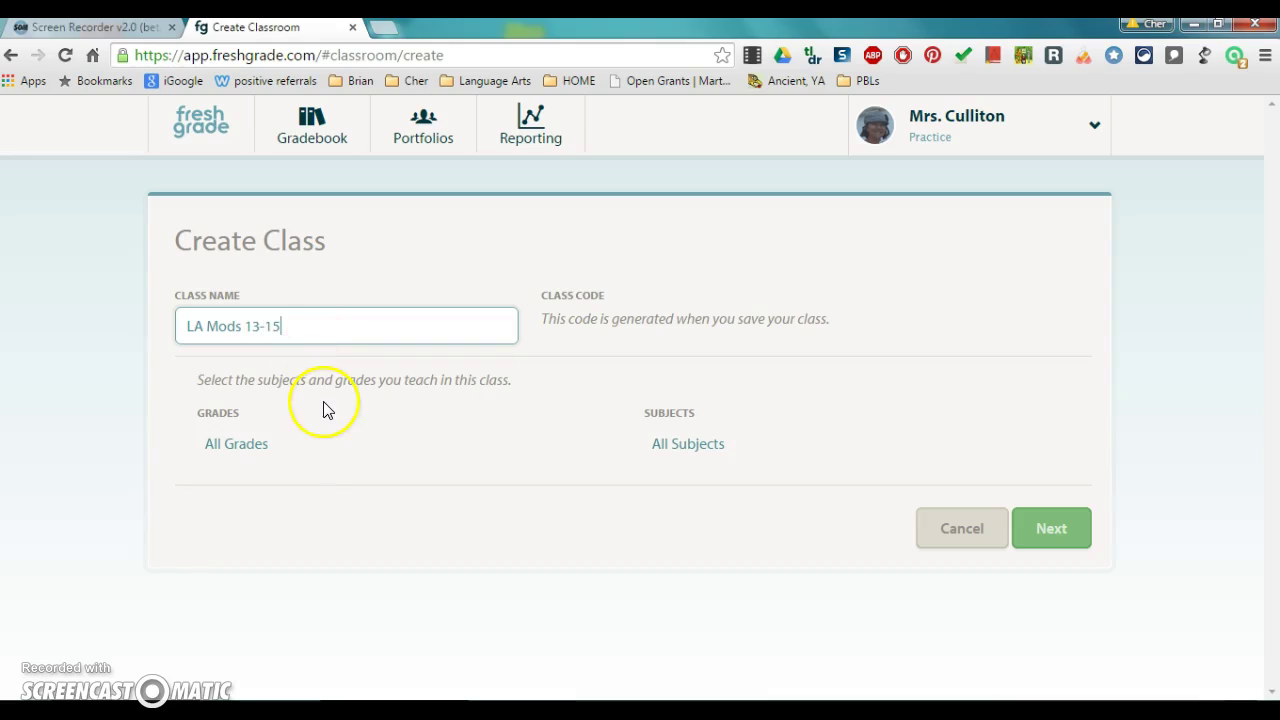
- Clear all preselected grades for the class and select only grade 7
left_click(244, 445)
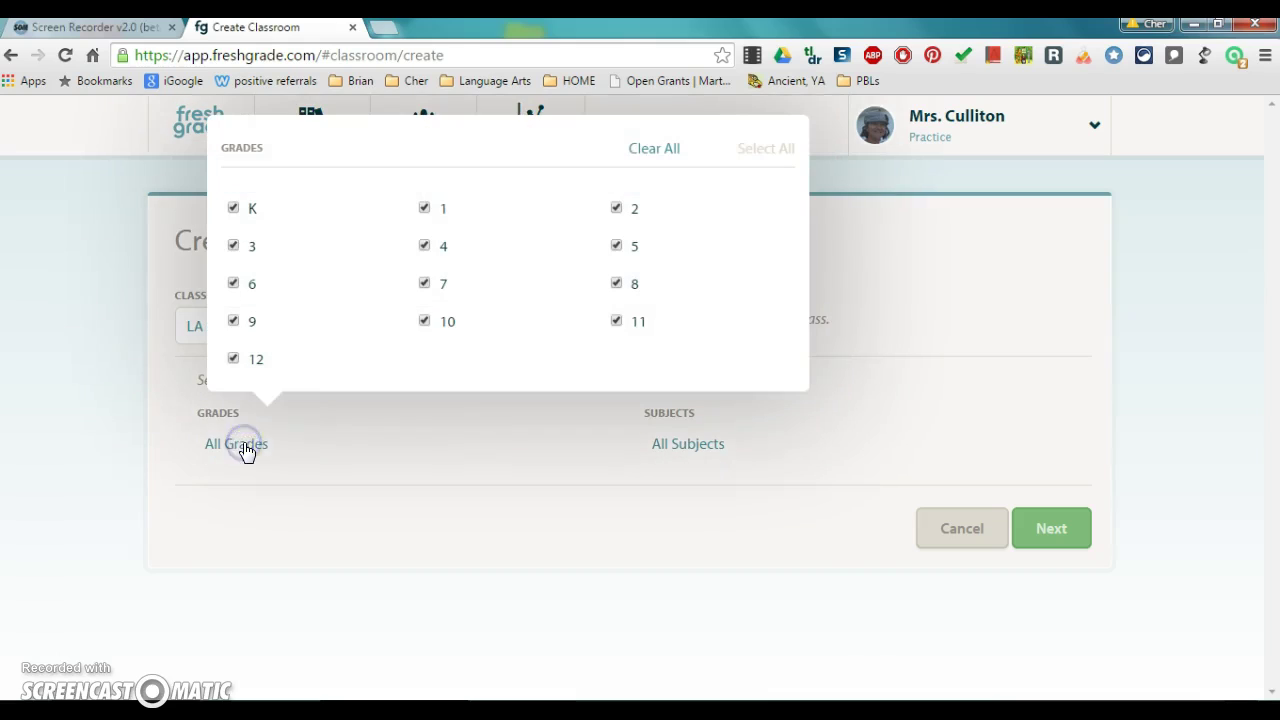
left_click(662, 150)
left_click(425, 285)
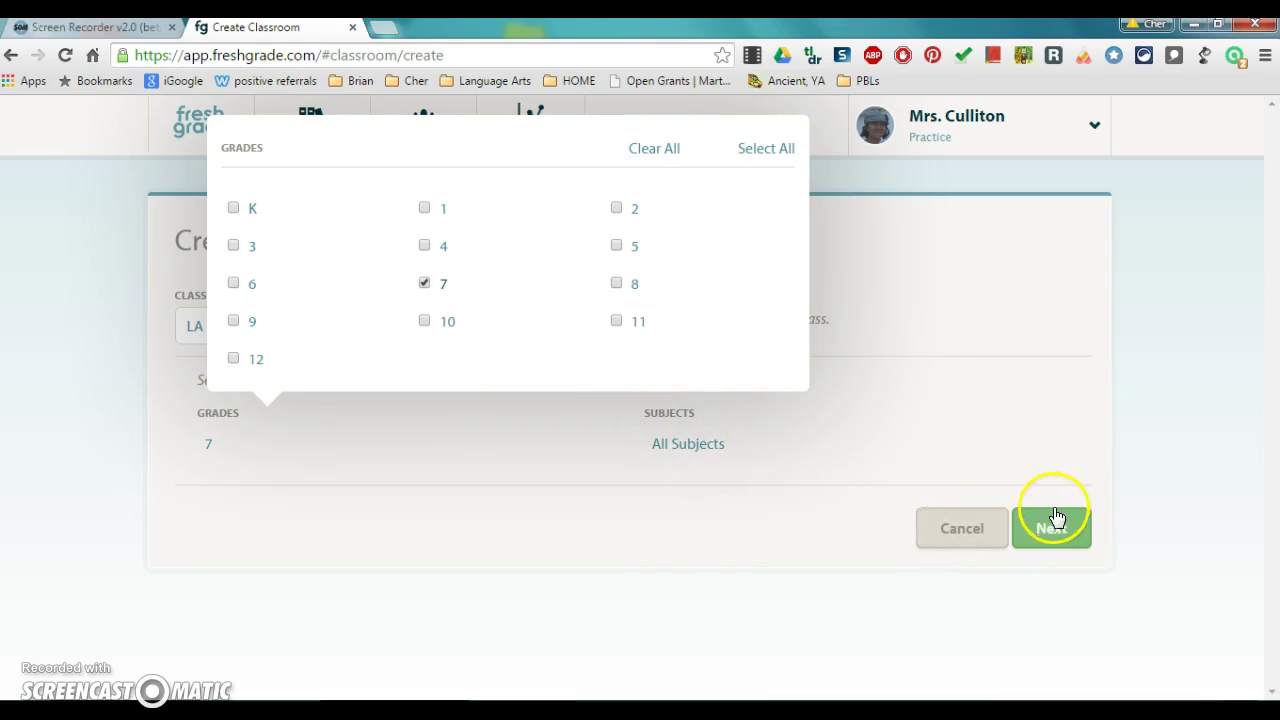
left_click(1044, 422)
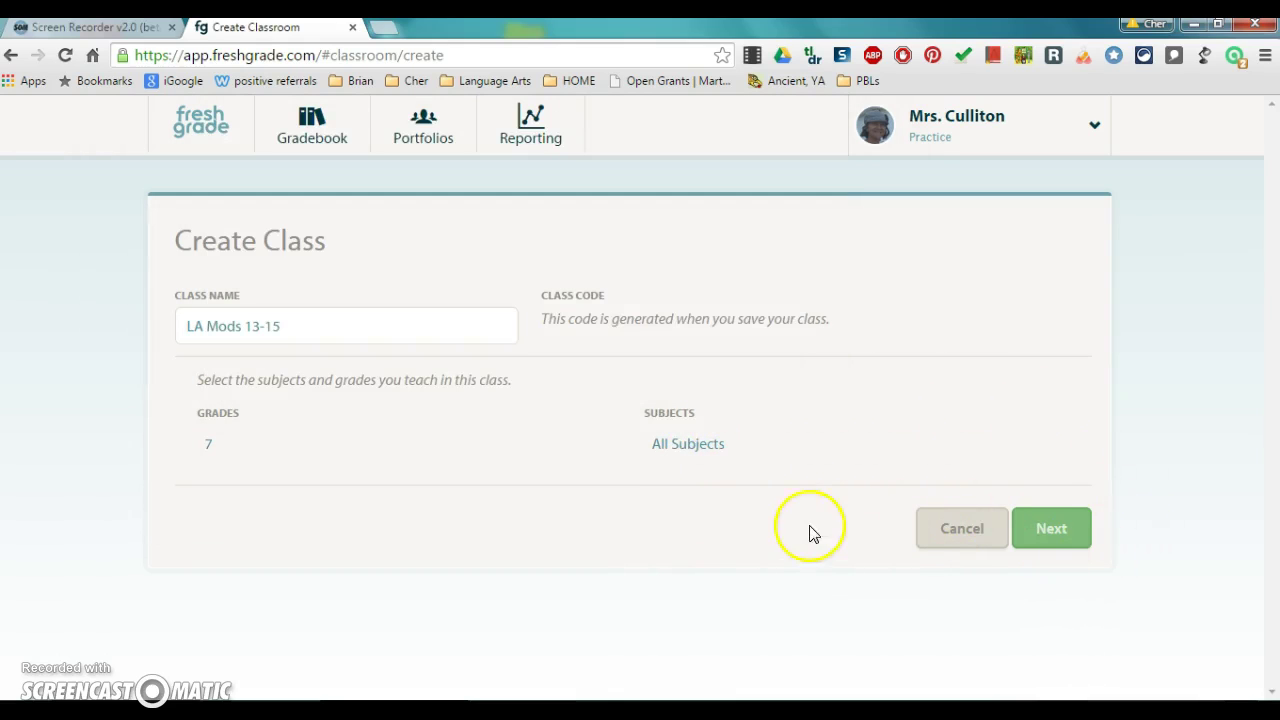
- Restrict the class subjects to English Language Arts only and proceed to adding students
left_click(695, 446)
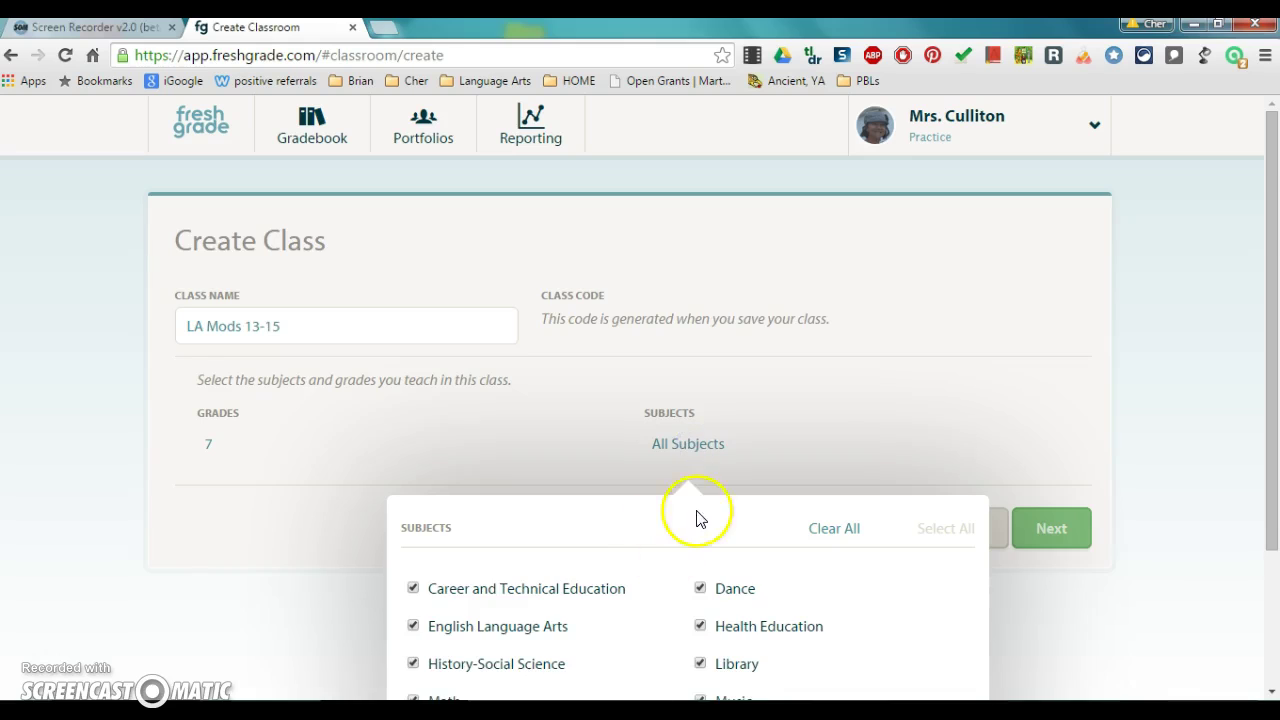
scroll(650, 515, "down", 2)
left_click(839, 352)
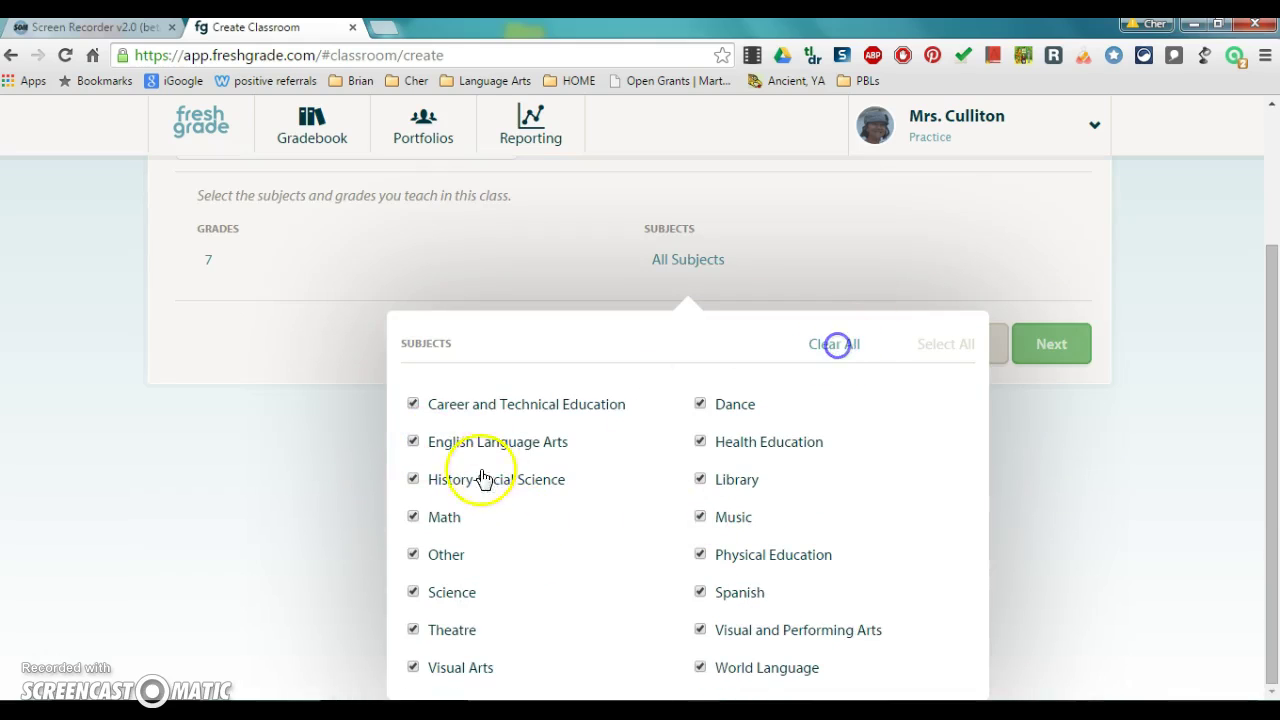
left_click(413, 441)
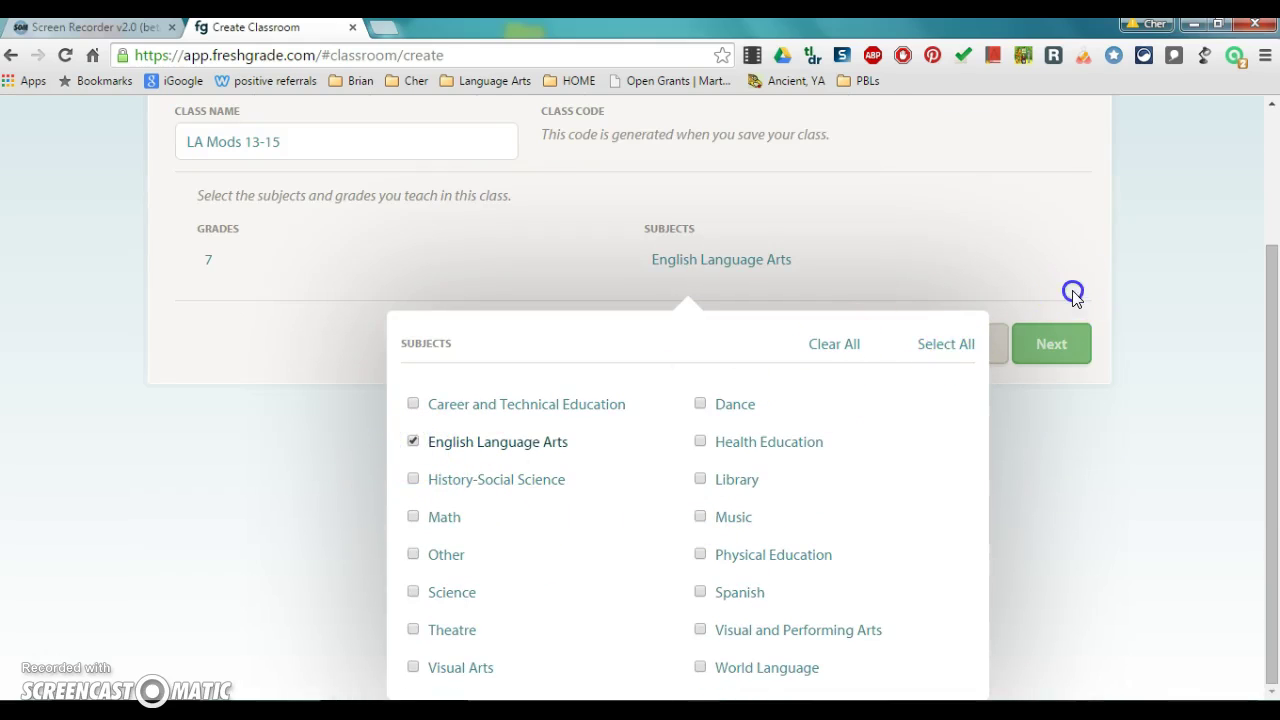
left_click(1051, 346)
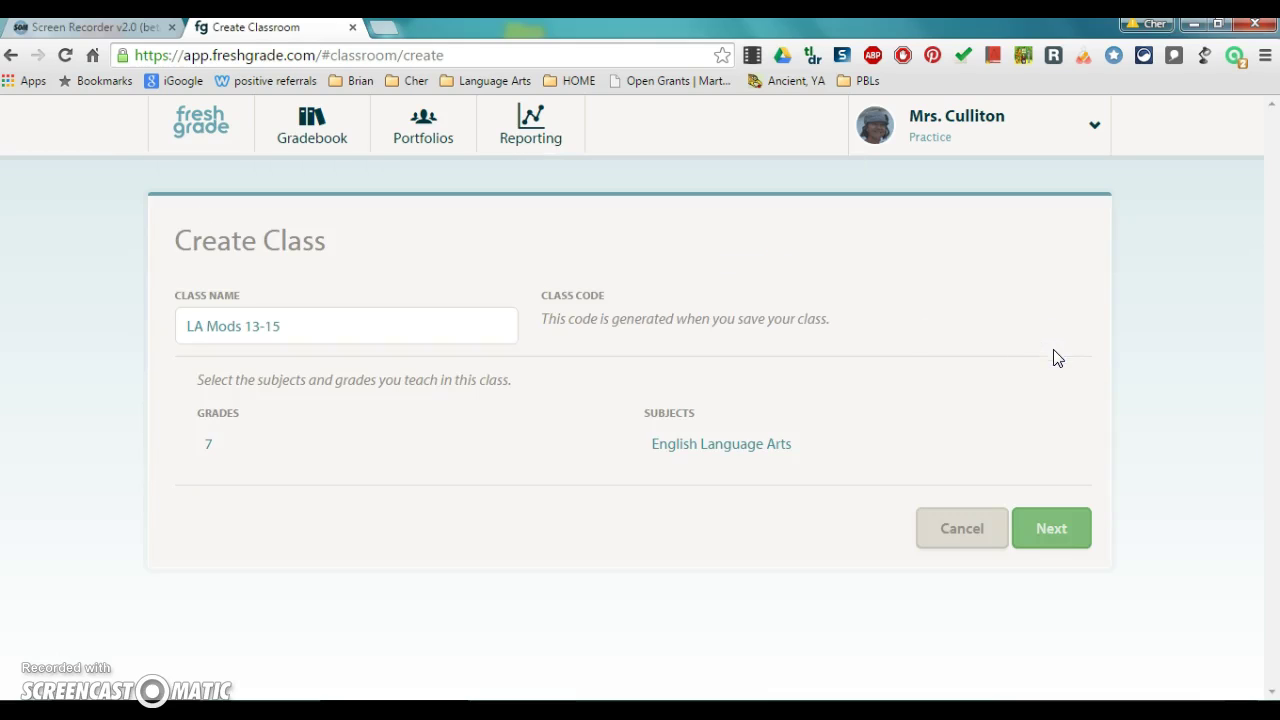
left_click(1047, 540)
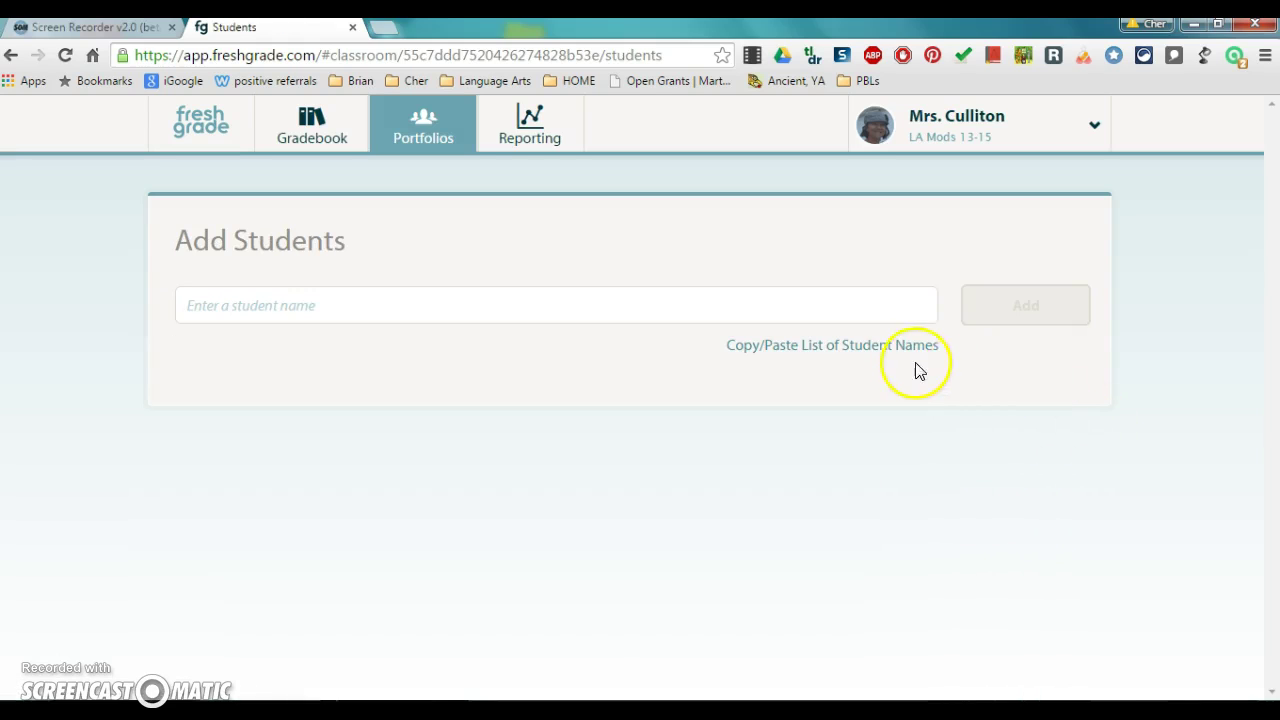
- Open the list-paste entry for student names, switch to Excel and copy the names in B2:B25 of the Mod 13 sheet
left_click(862, 352)
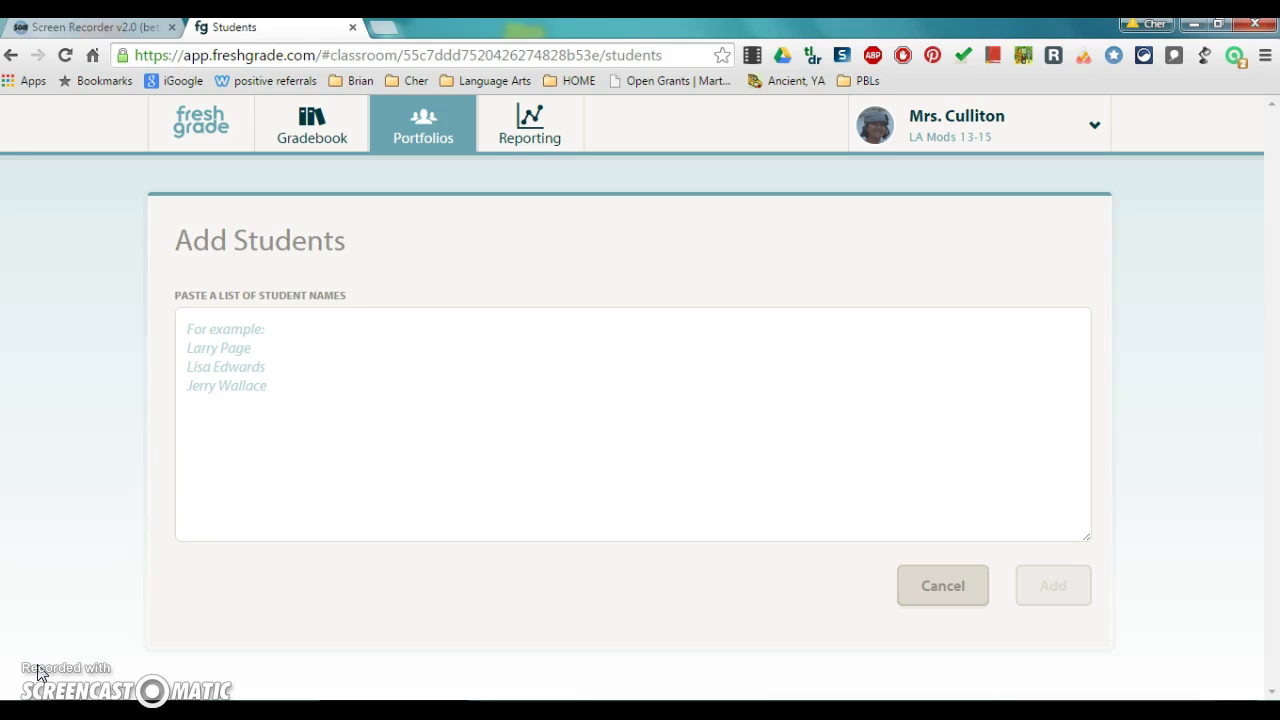
key("alt+Tab")
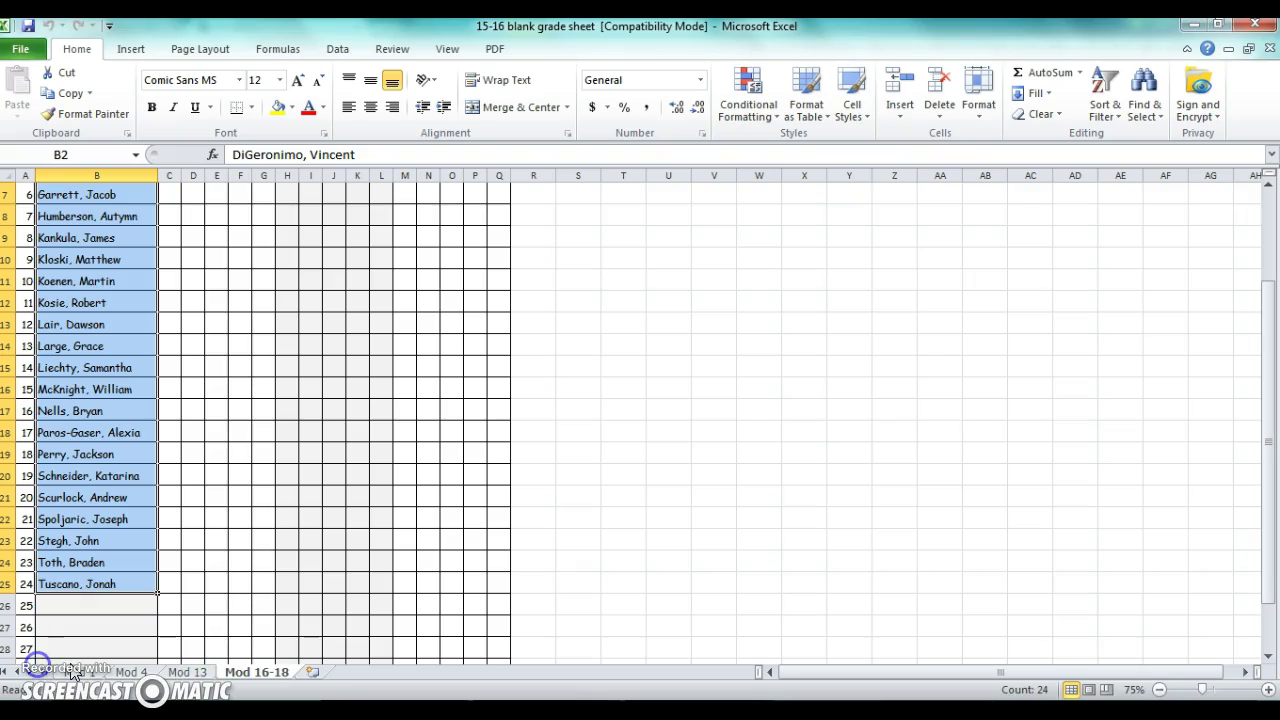
left_click(199, 674)
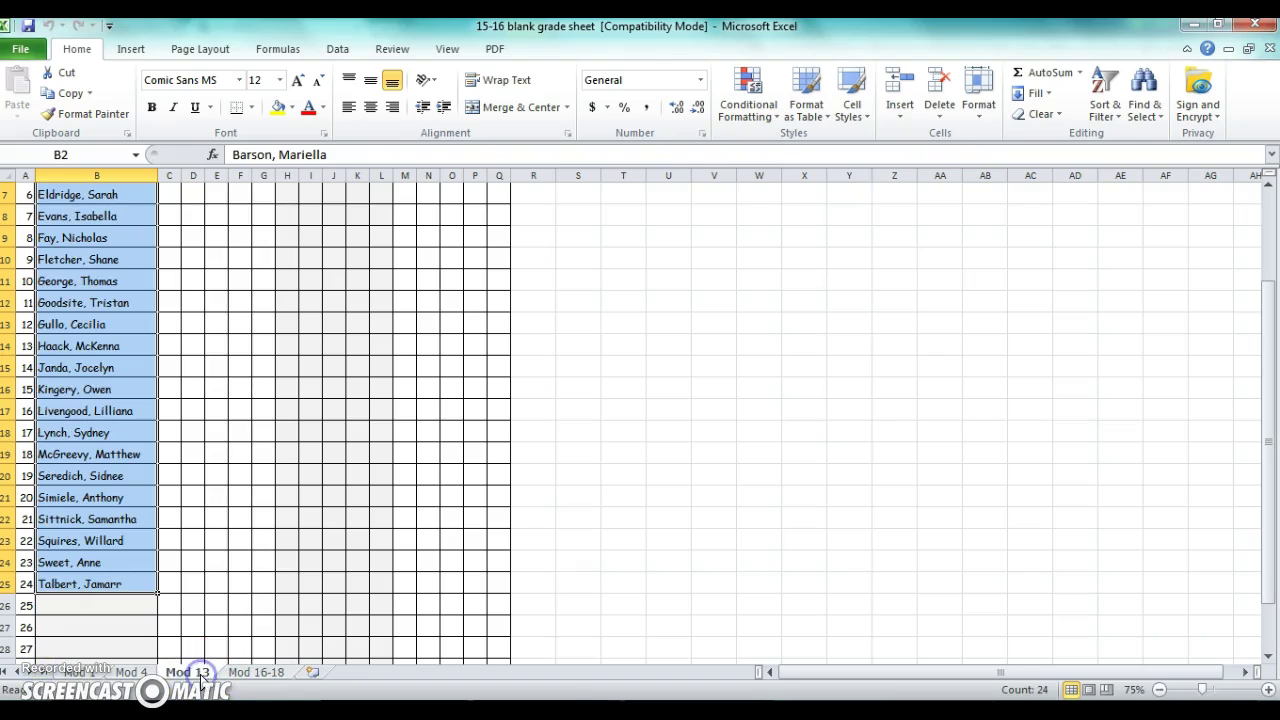
scroll(184, 561, "up", 2)
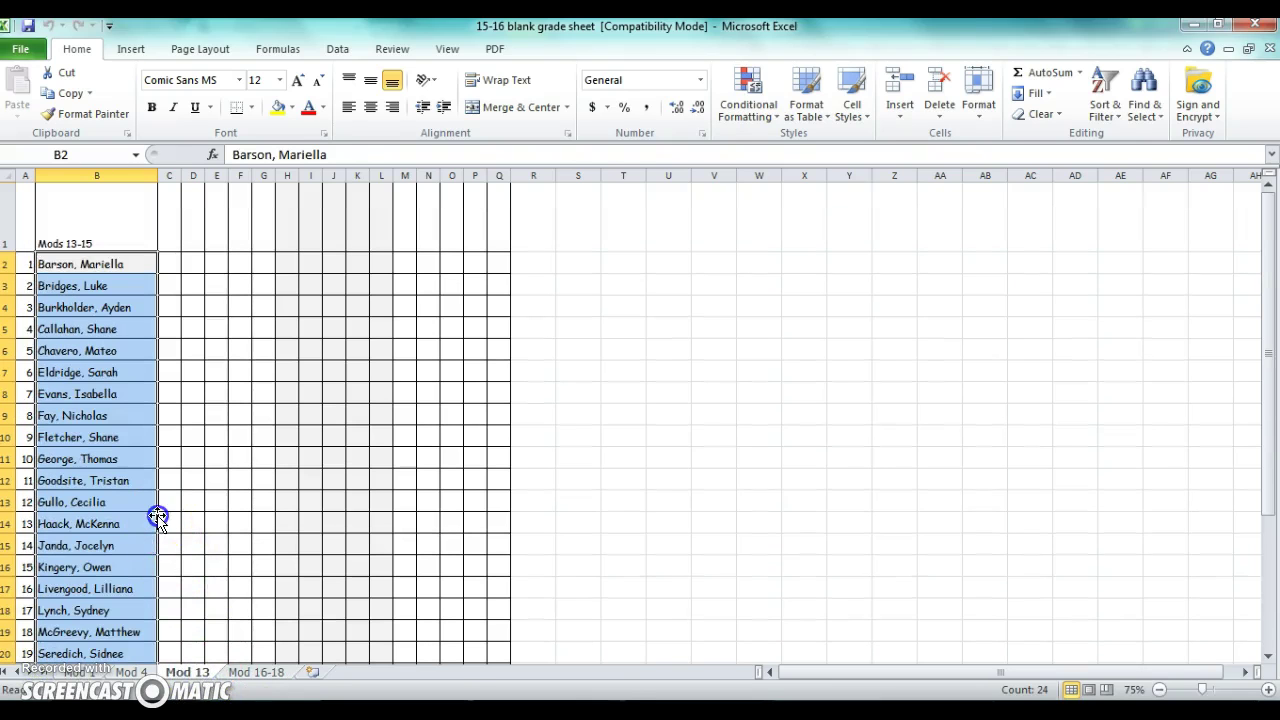
left_click(120, 305)
left_click_drag(113, 265, 124, 627)
key("ctrl+c")
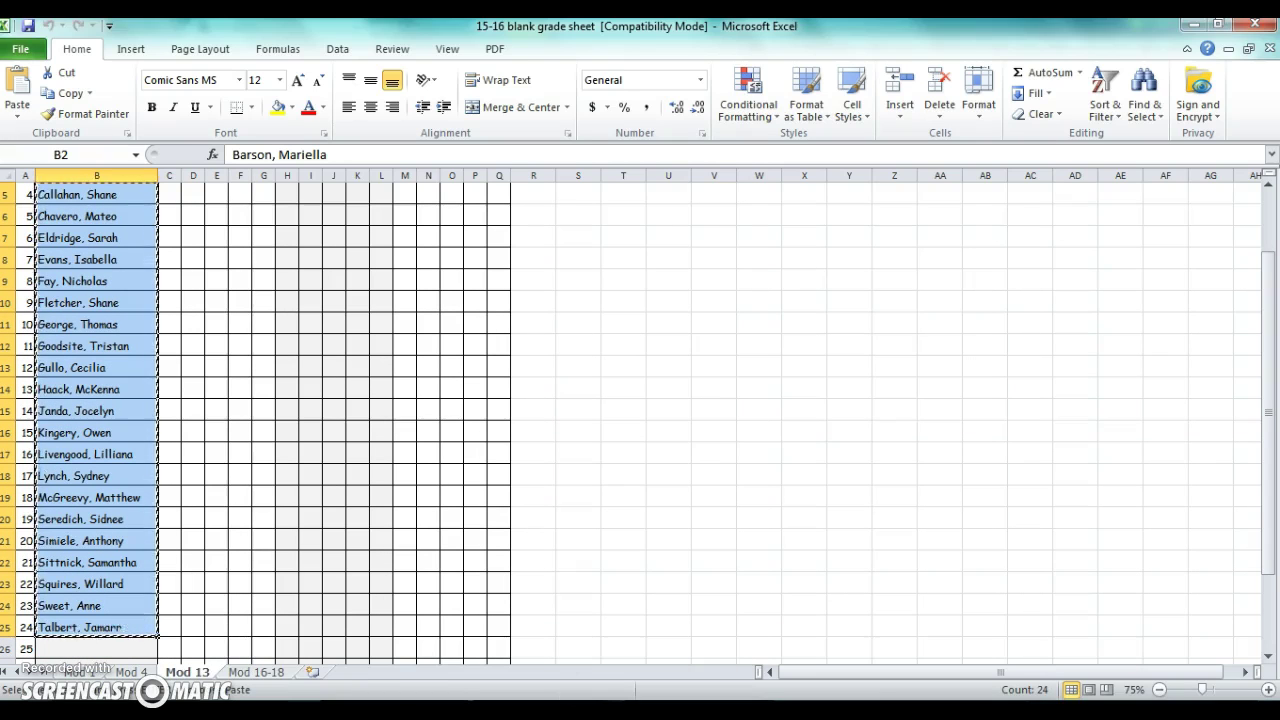
- Switch back to FreshGrade, paste the copied names into the student list, check them and add them to the class
key("alt+Tab")
left_click(234, 350)
key("ctrl+v")
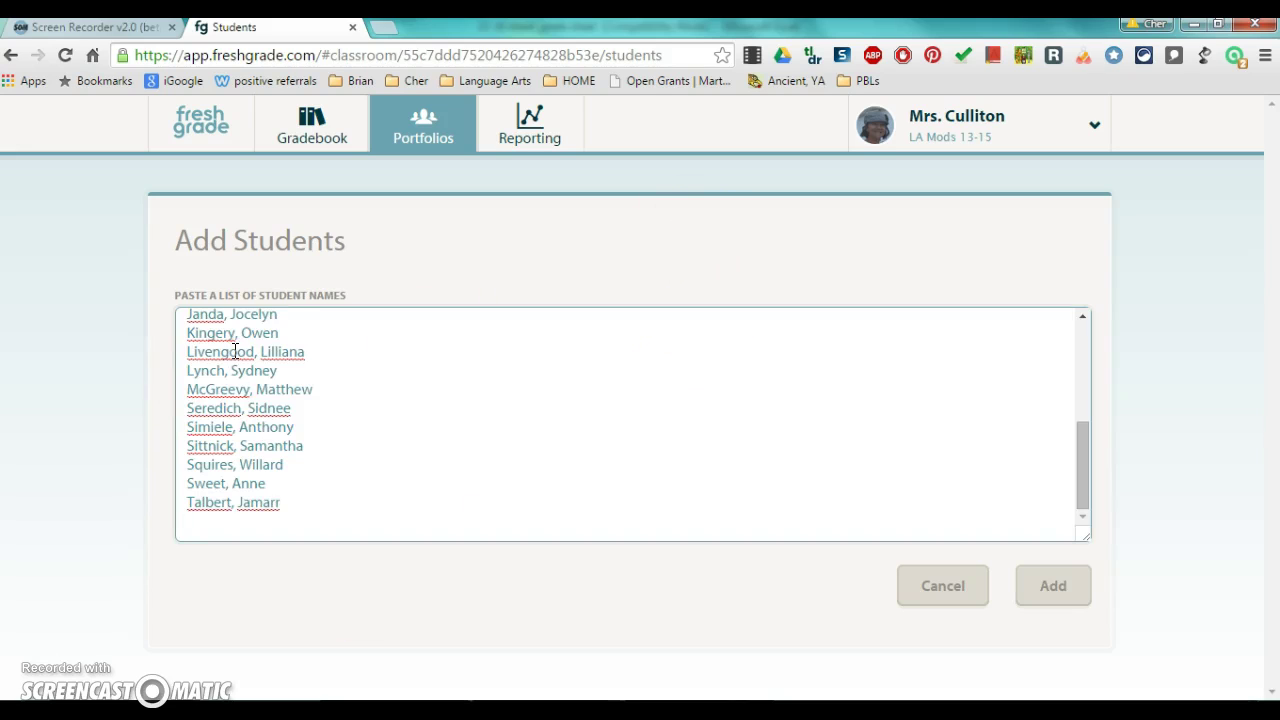
scroll(330, 440, "up", 5)
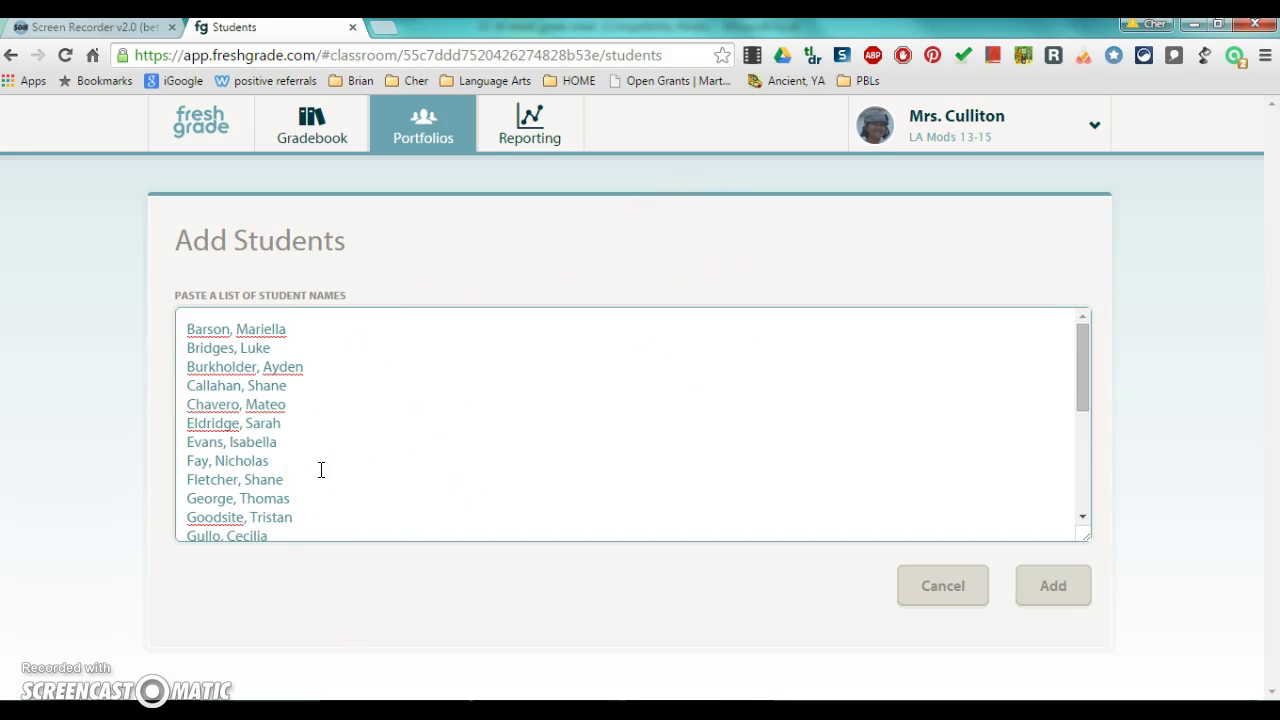
scroll(321, 470, "down", 2)
scroll(321, 470, "down", 3)
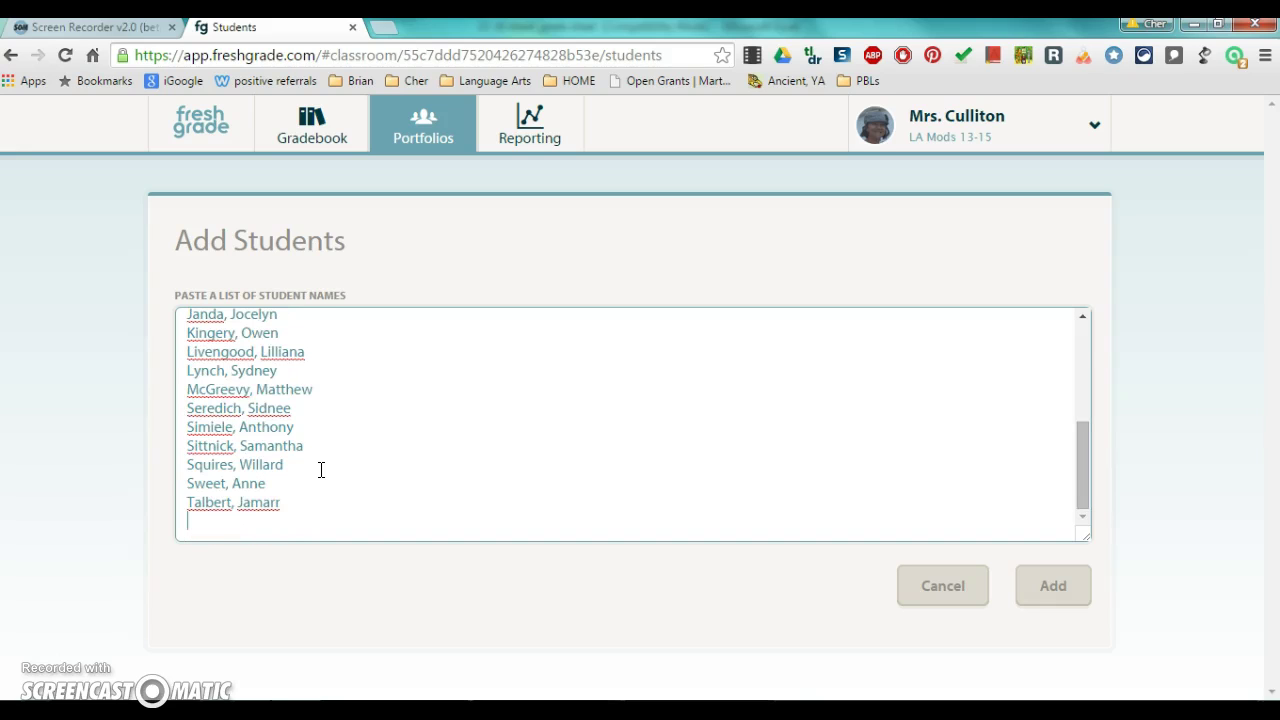
left_click(1035, 588)
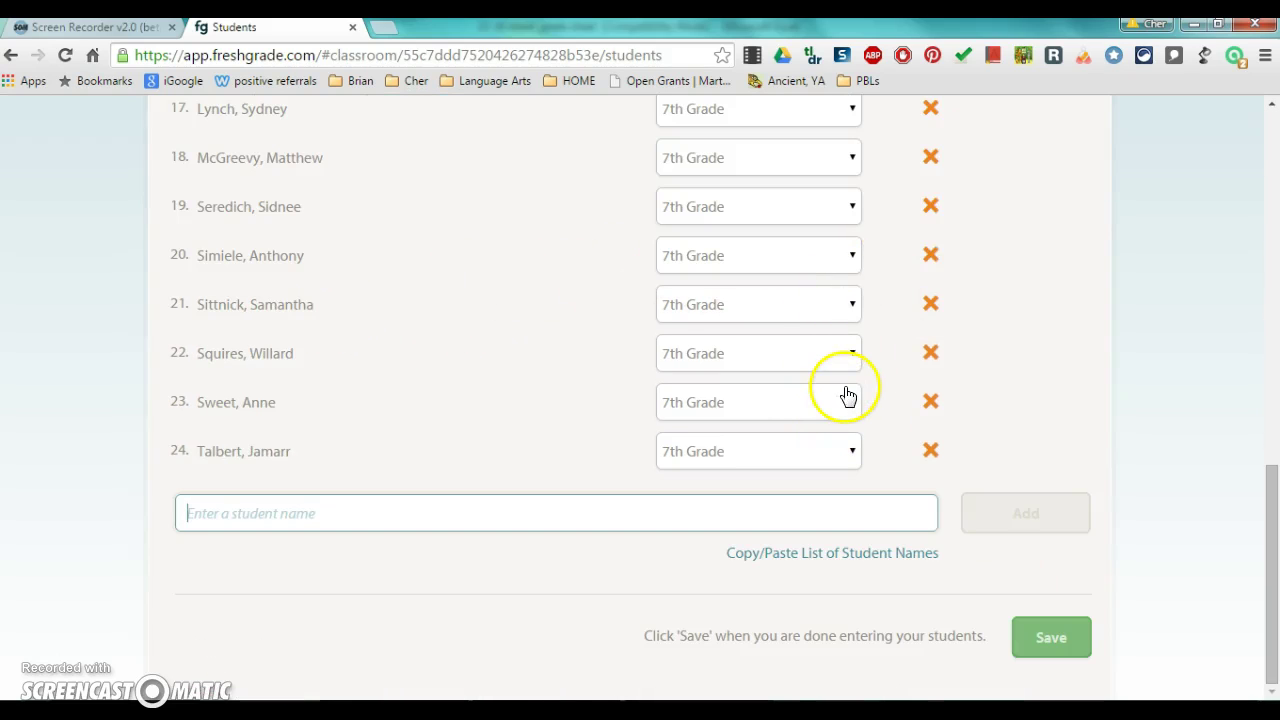
- Save the student entries for the class without entering any further student name
left_click(310, 530)
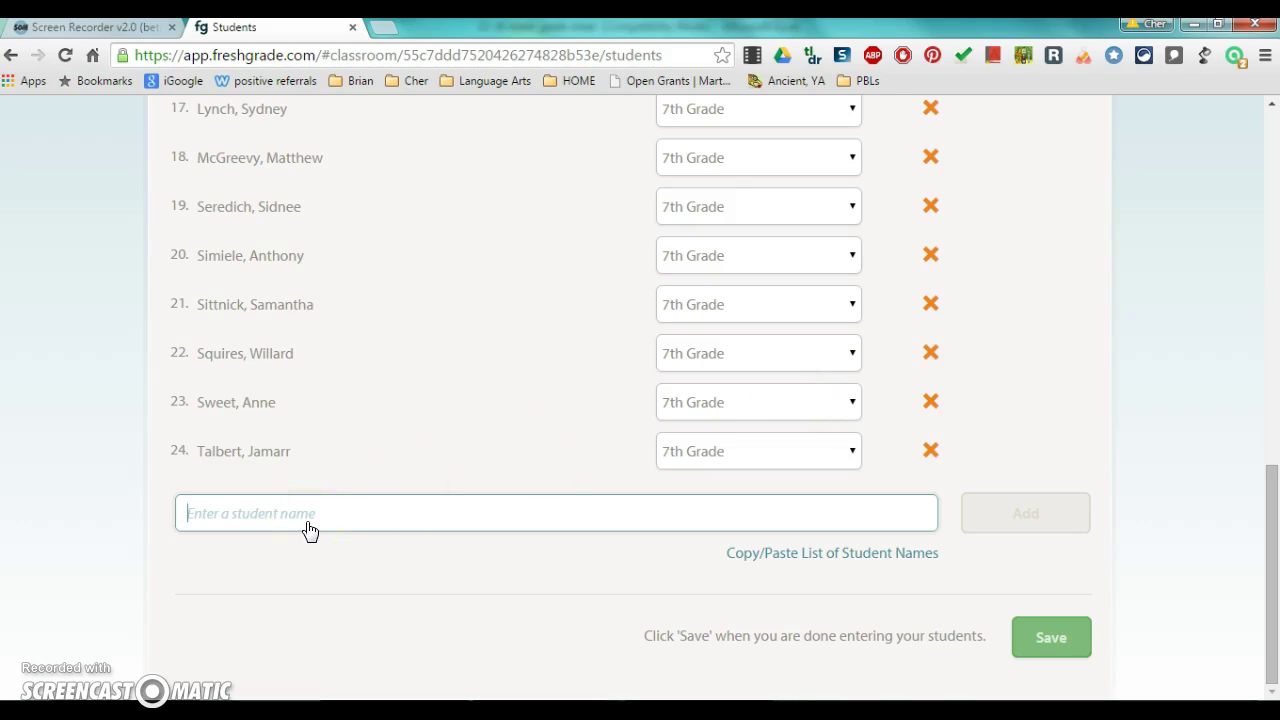
left_click_drag(338, 518, 265, 545)
left_click(1079, 660)
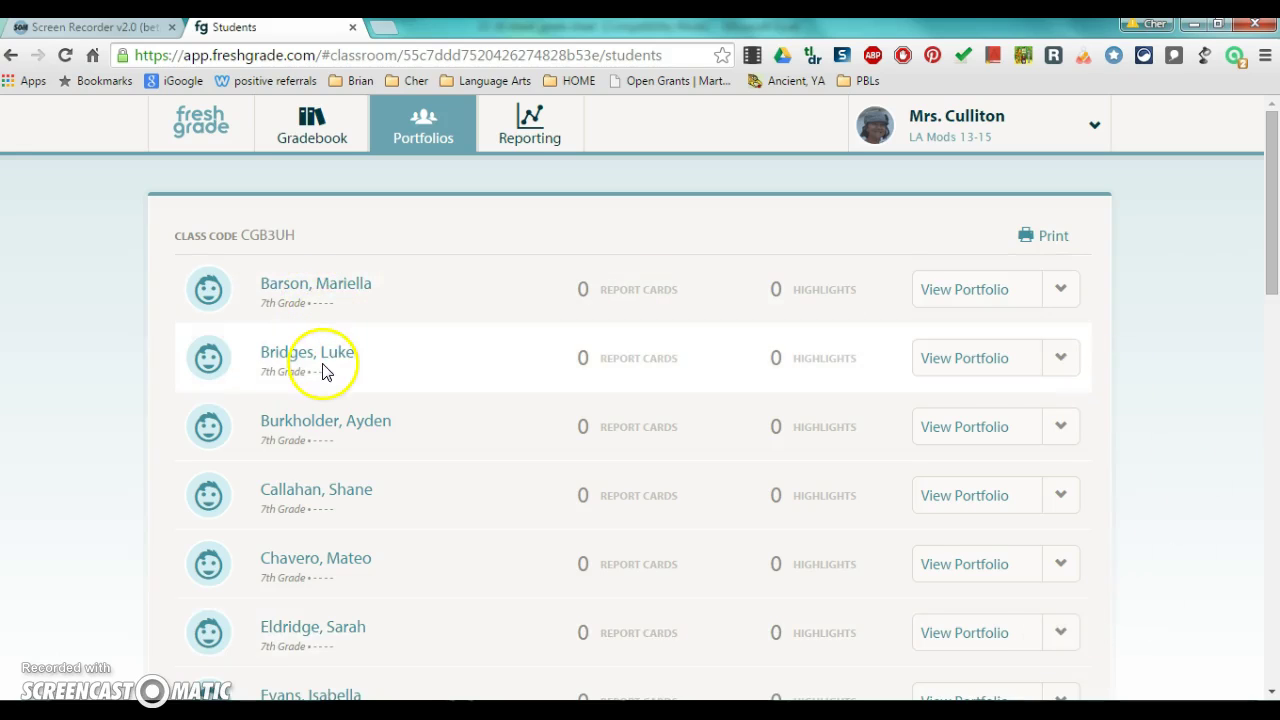
- Look through the saved class roster and open the portfolio of the first student listed
scroll(331, 367, "down", 1)
scroll(331, 367, "down", 6)
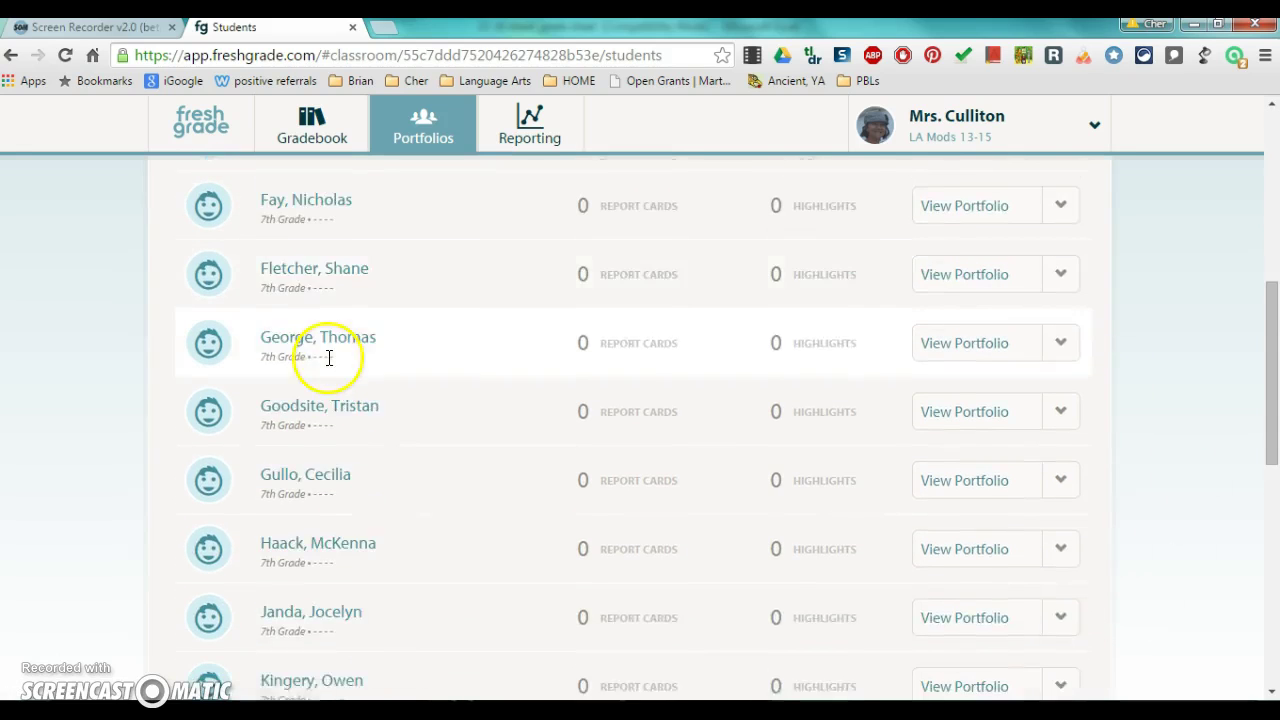
scroll(331, 367, "up", 7)
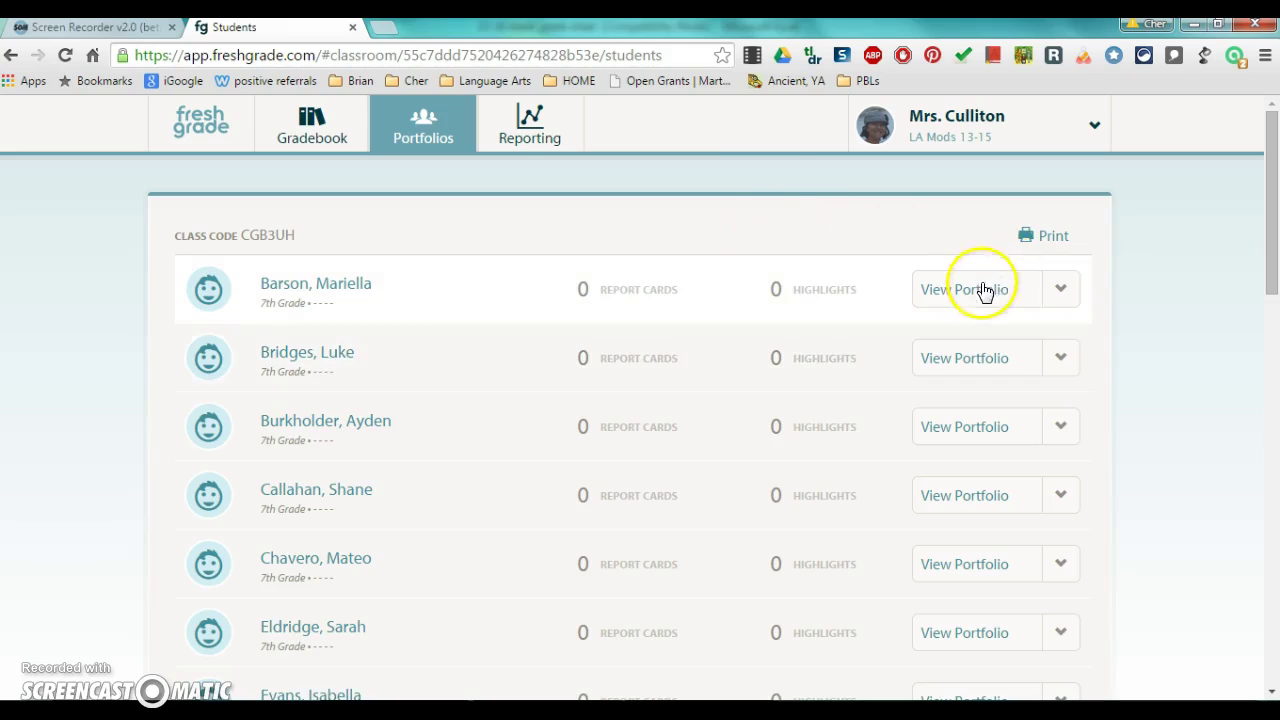
left_click(980, 289)
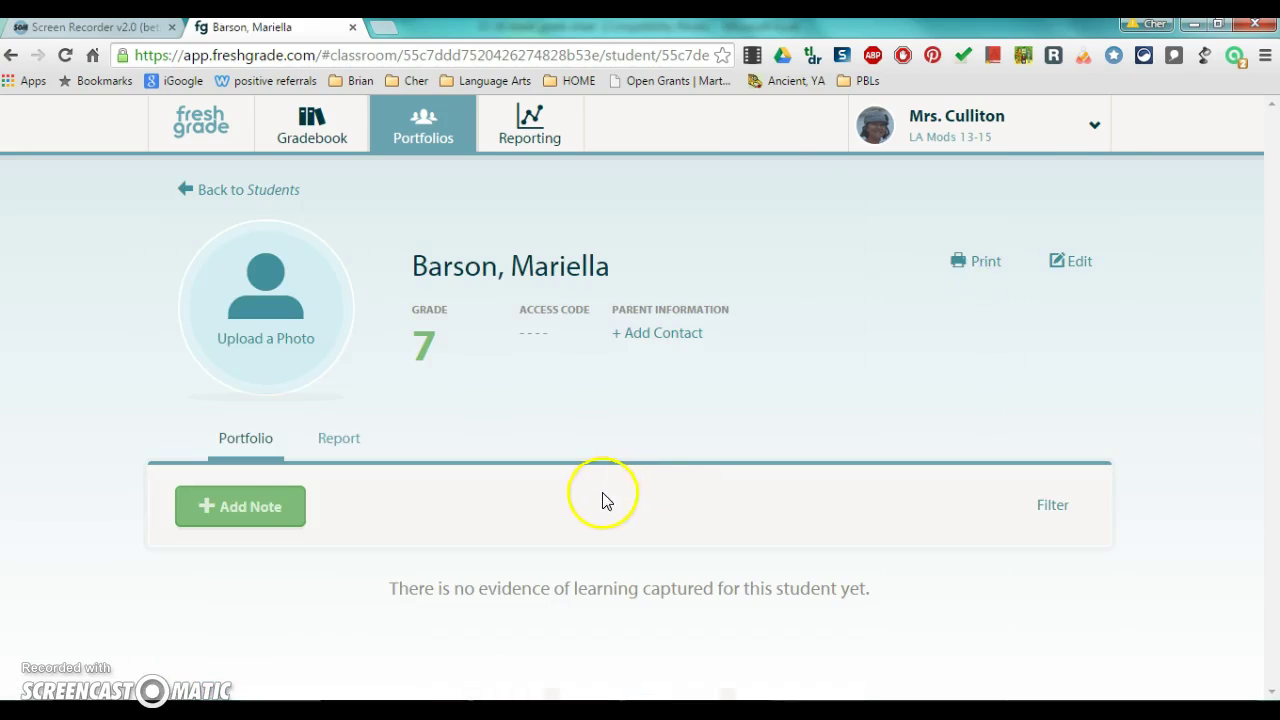